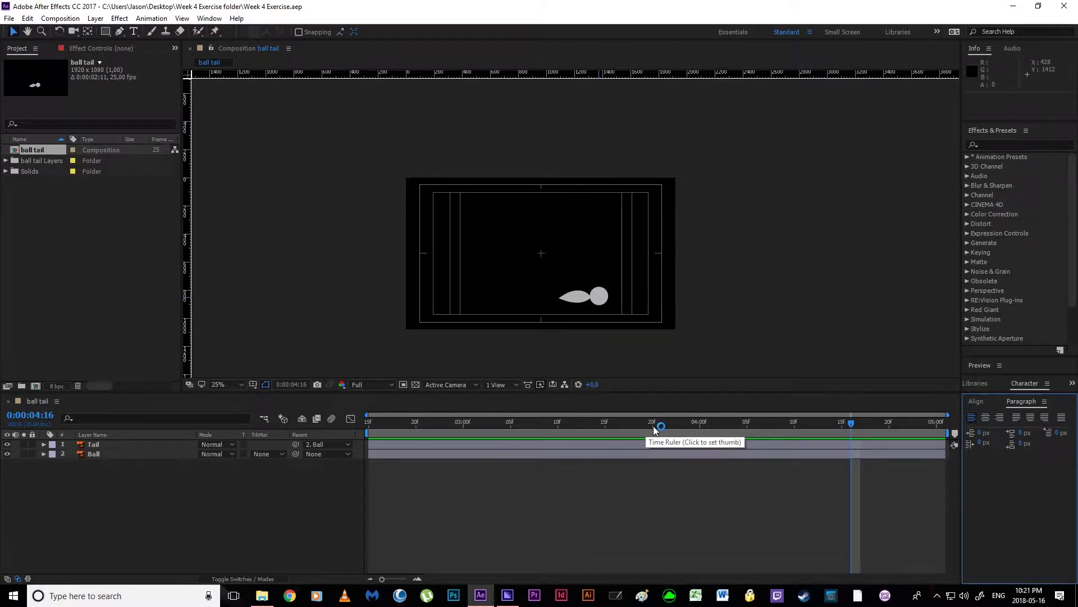
Preview the ball tail animation and add the composition to the Render Queue.
key("space")
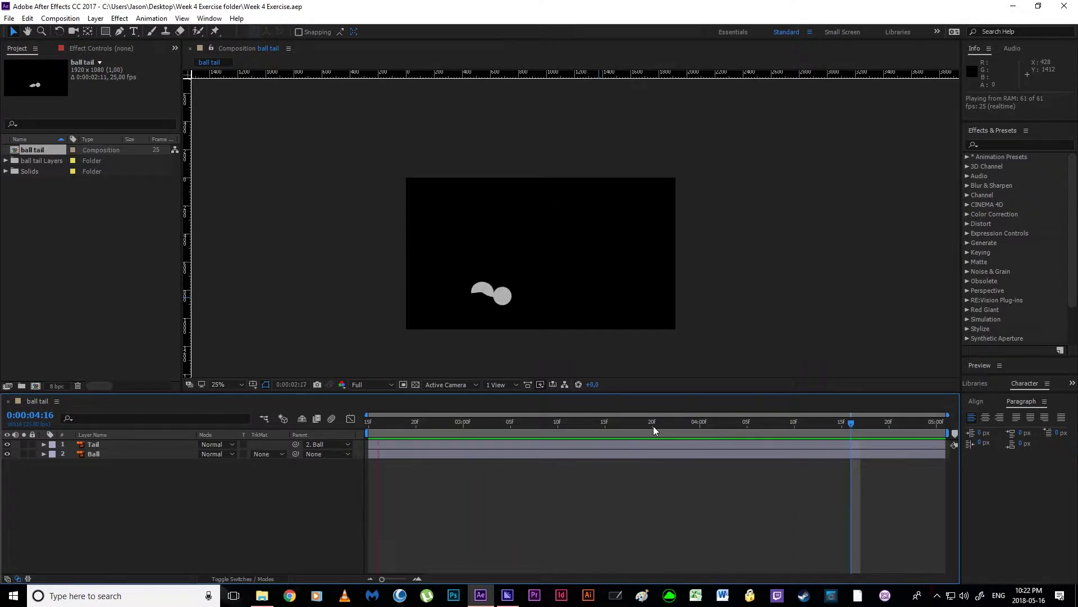
key("space")
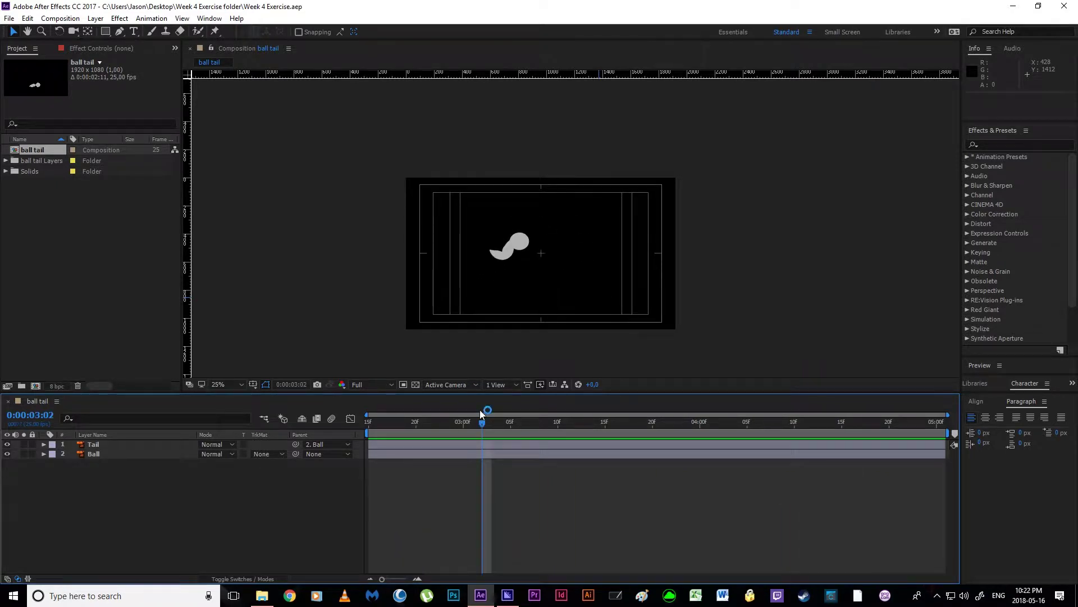
left_click(60, 18)
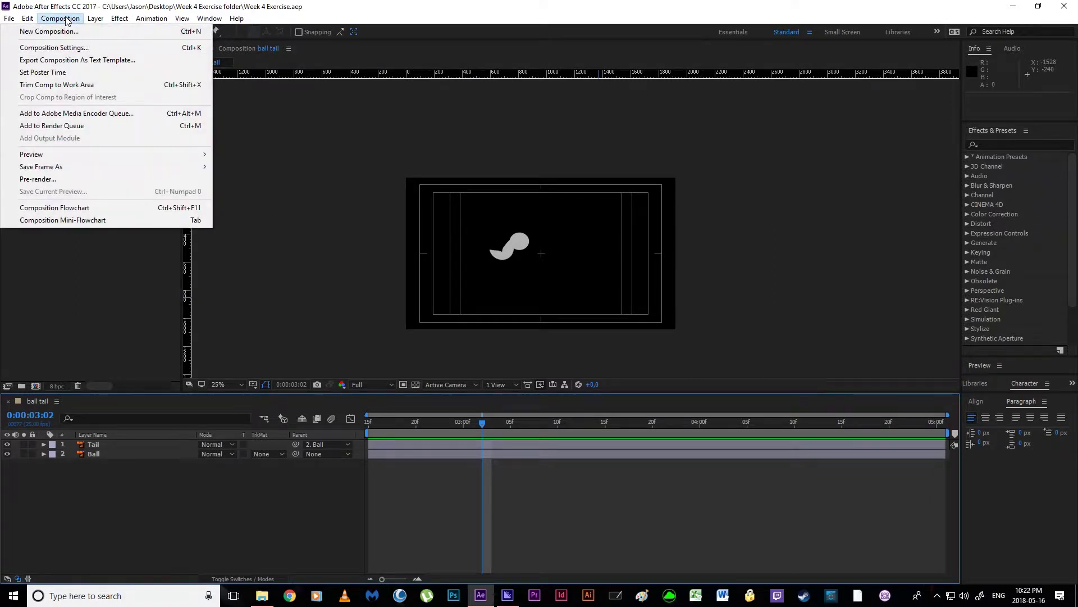
left_click(79, 127)
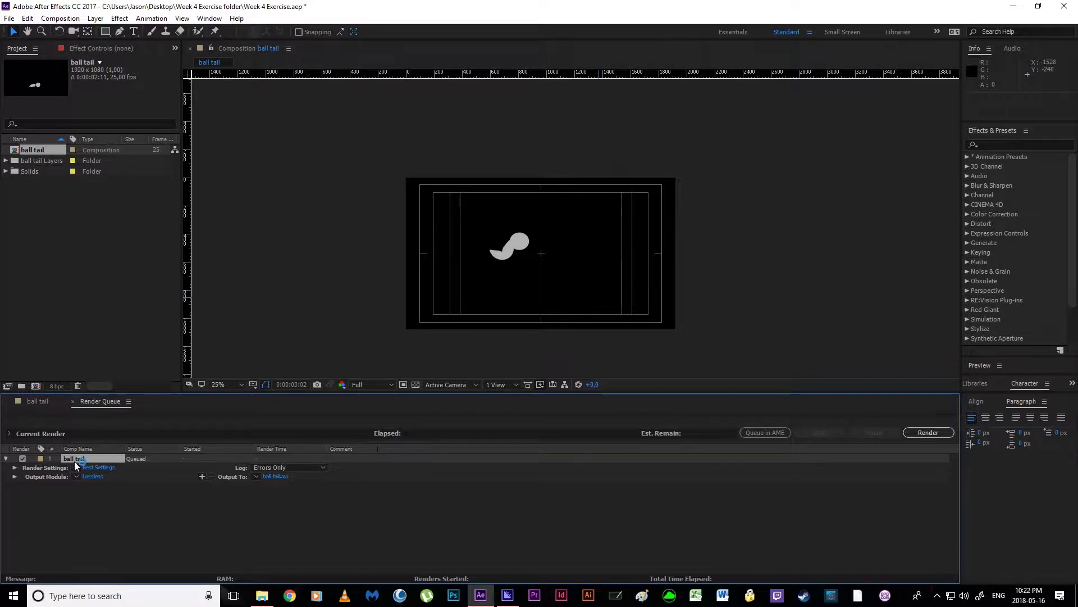
Configure the ball tail render settings with Best quality and Full resolution.
left_click(96, 466)
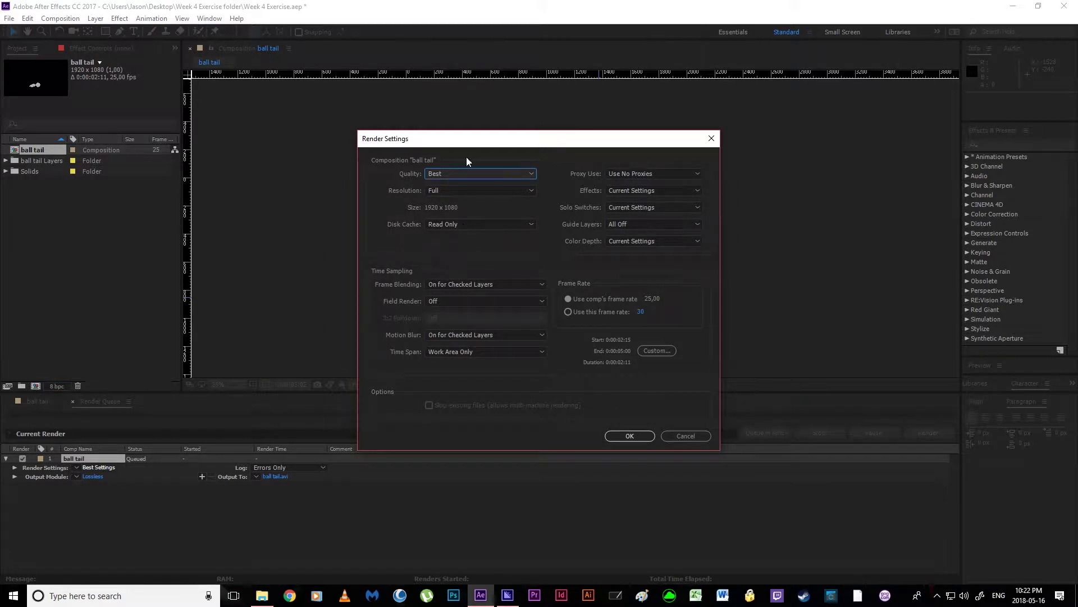
left_click(457, 171)
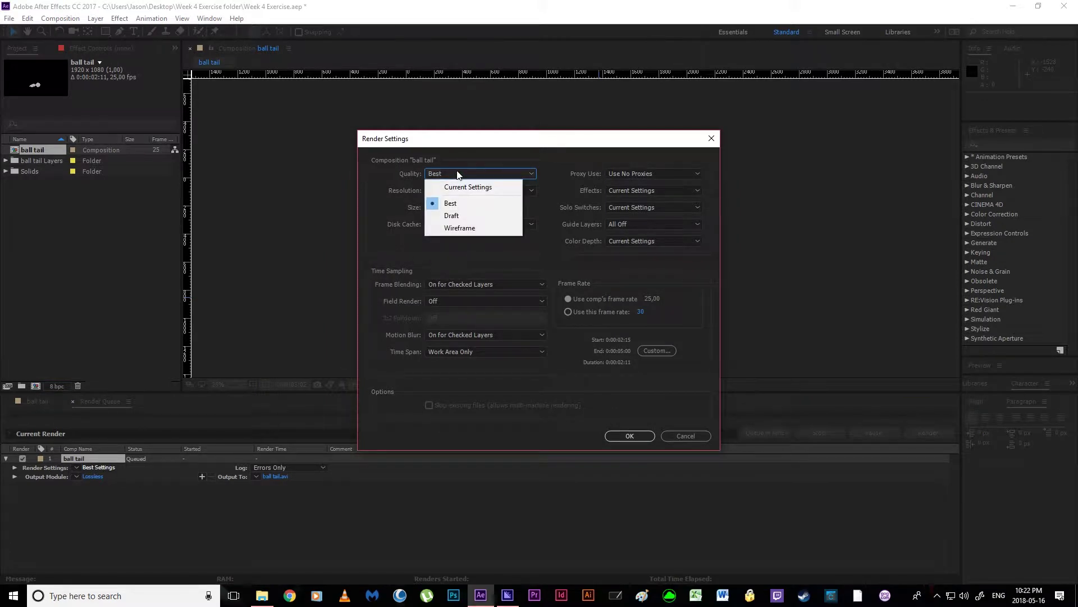
left_click(473, 201)
left_click(434, 190)
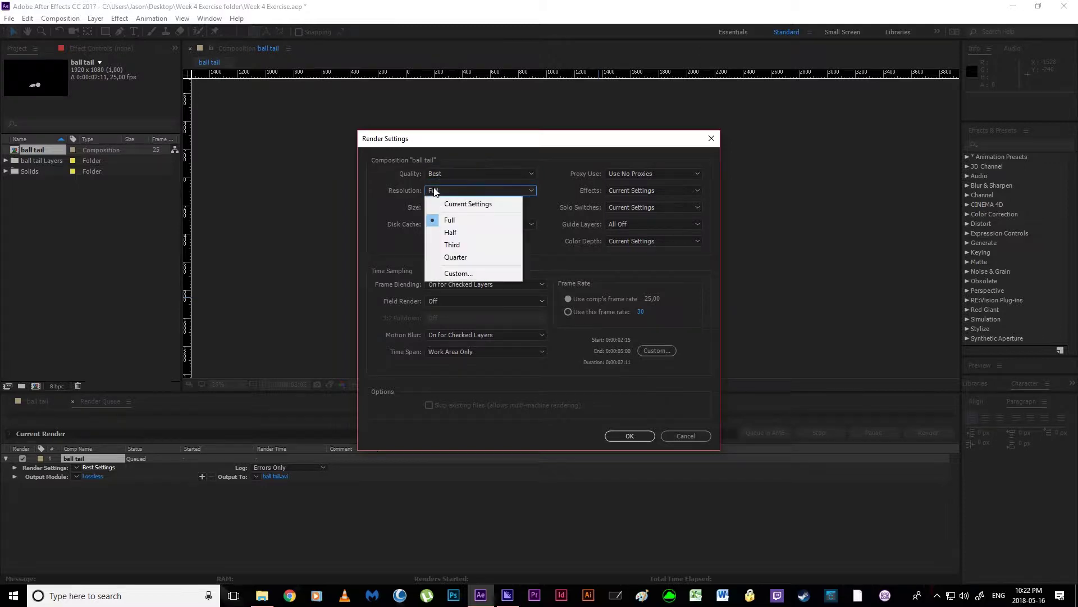
left_click(463, 223)
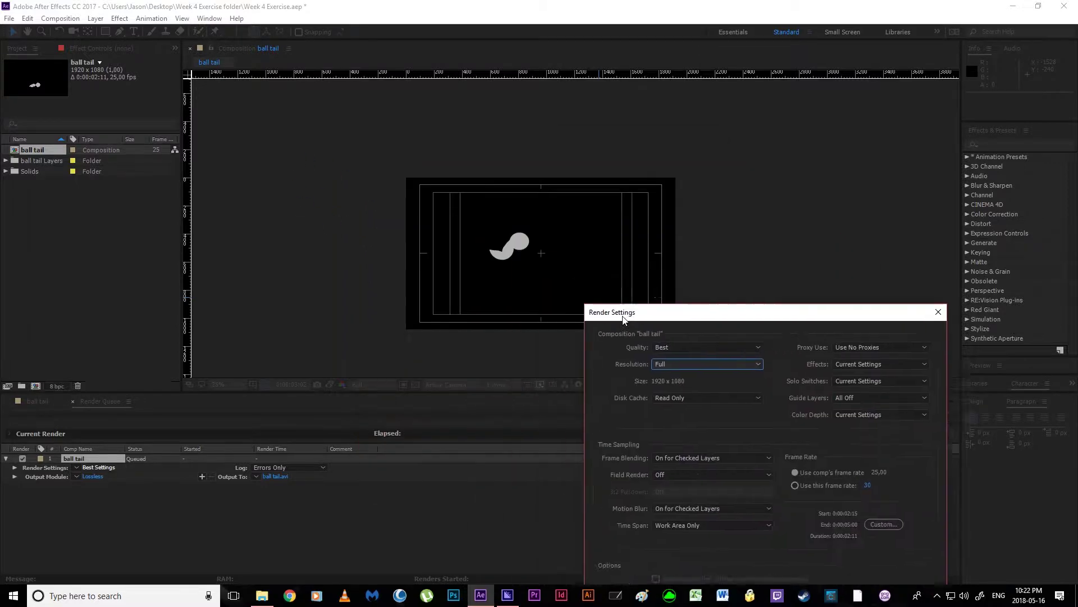
left_click_drag(655, 343, 454, 191)
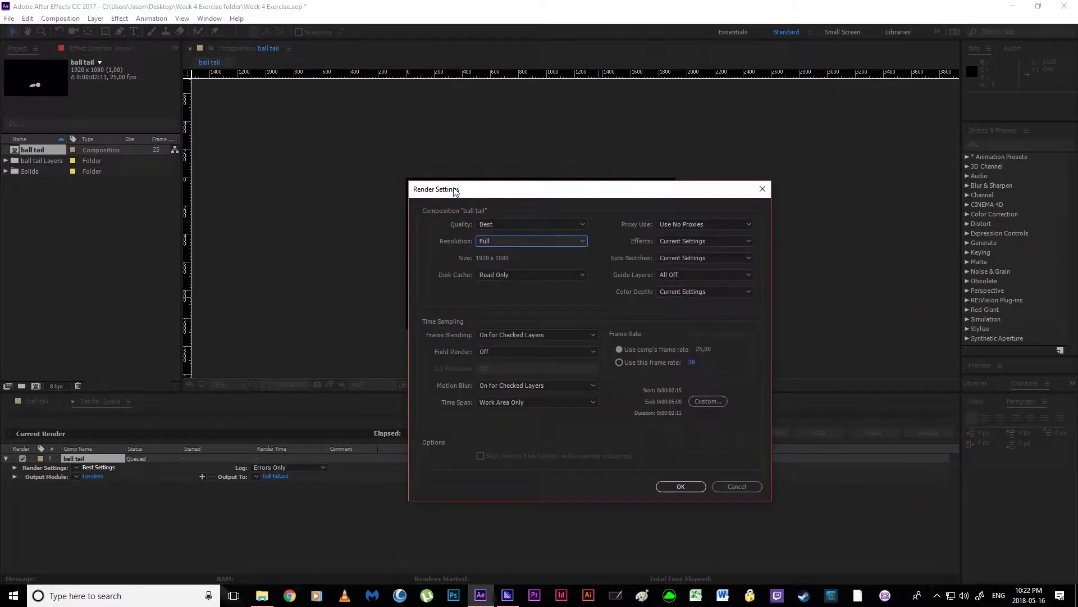
left_click(497, 241)
left_click(503, 272)
left_click(500, 241)
left_click(502, 284)
left_click(542, 247)
left_click(556, 271)
key("Return")
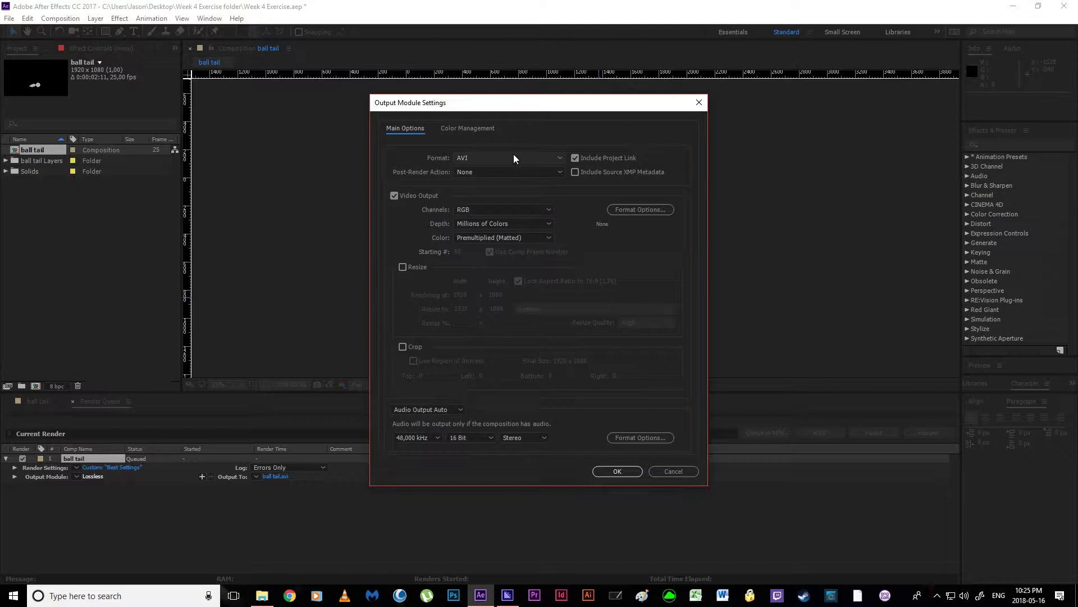
left_click(478, 160)
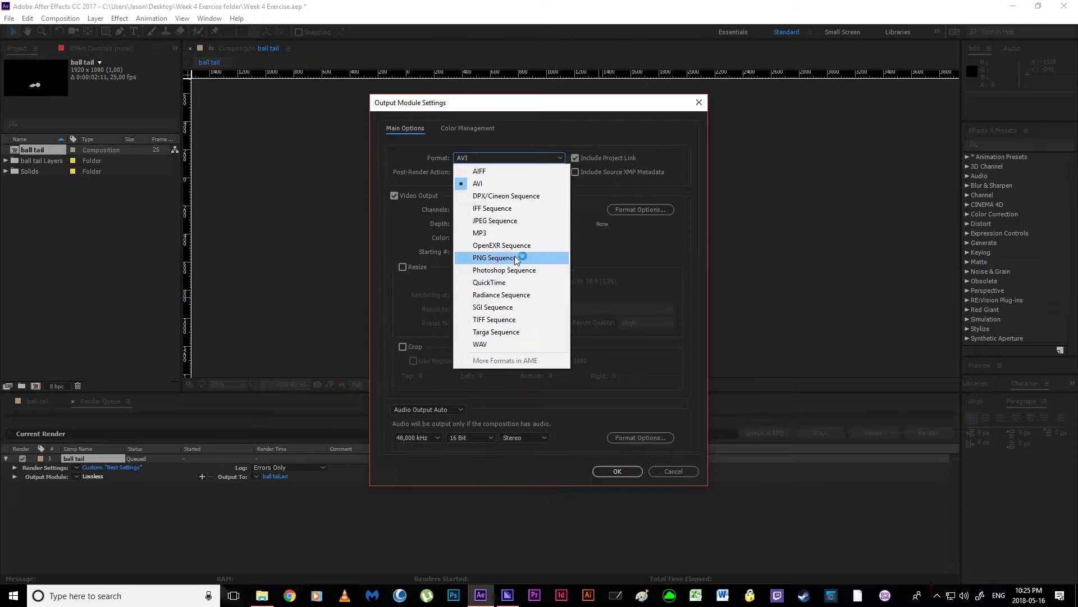
left_click(529, 284)
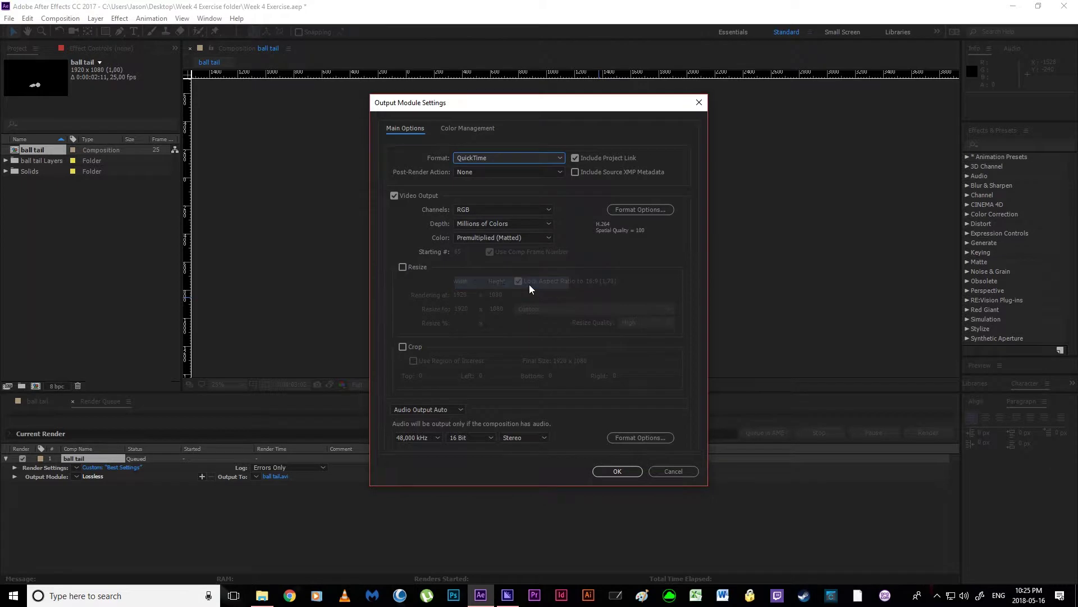
left_click(635, 209)
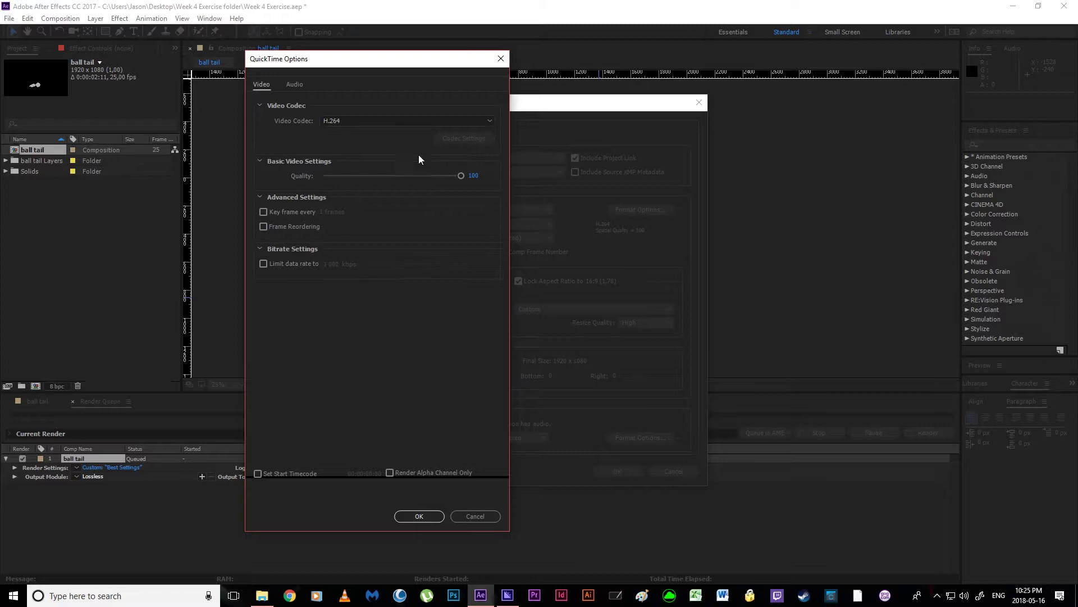
left_click(340, 122)
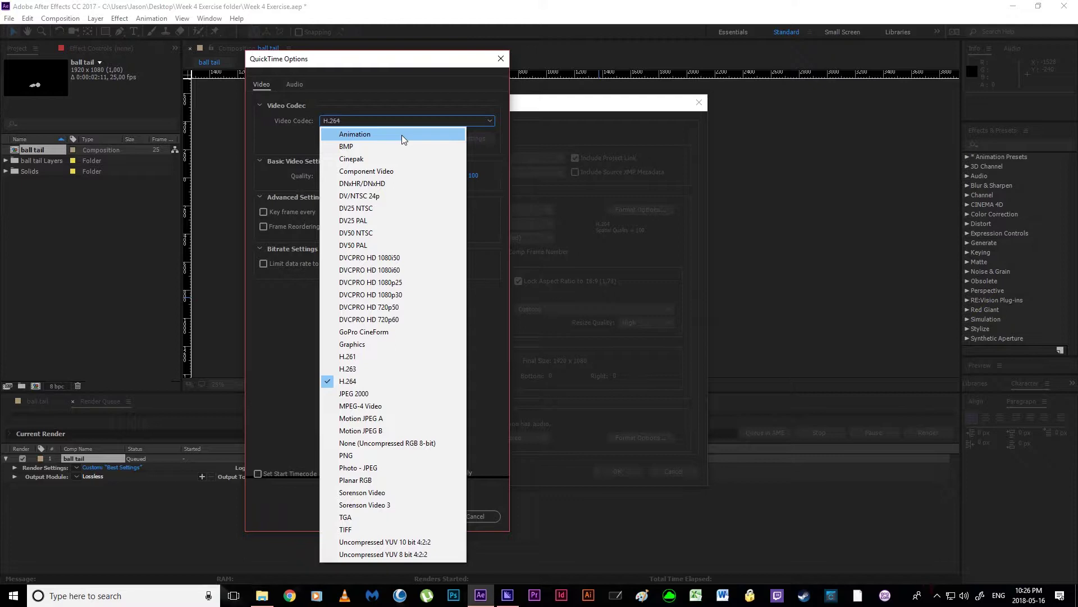
left_click(362, 381)
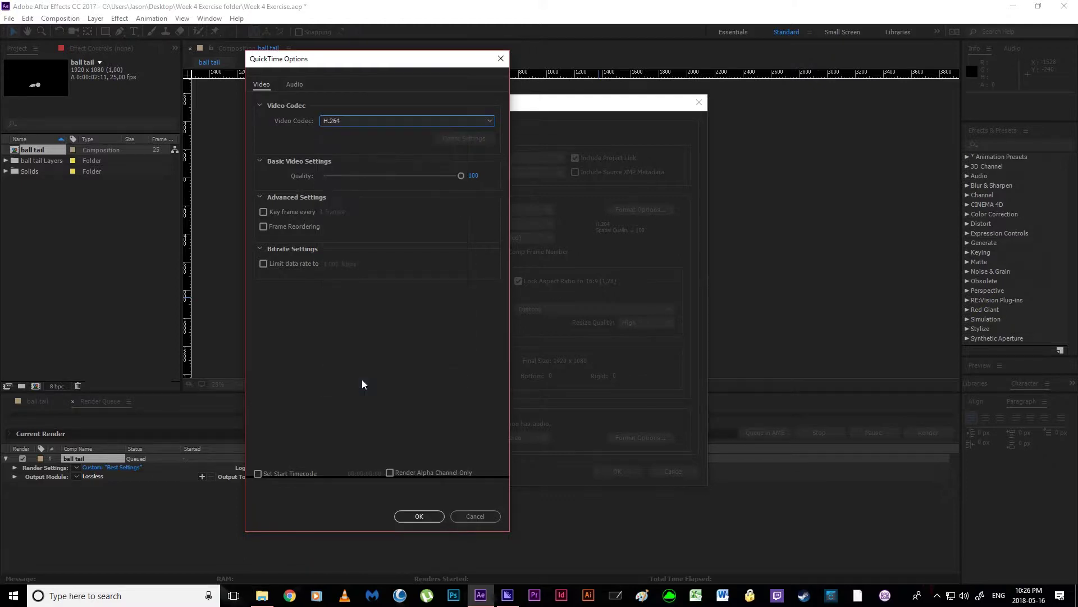
left_click(467, 514)
left_click(666, 471)
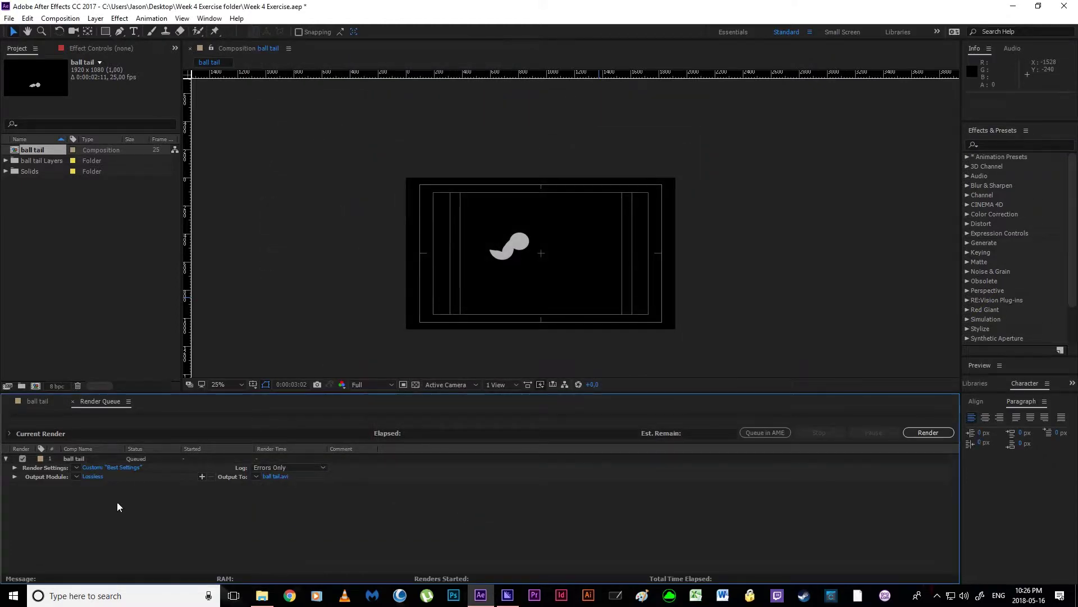
Export the ball tail composition to the Adobe Media Encoder queue and switch to Media Encoder.
left_click(72, 401)
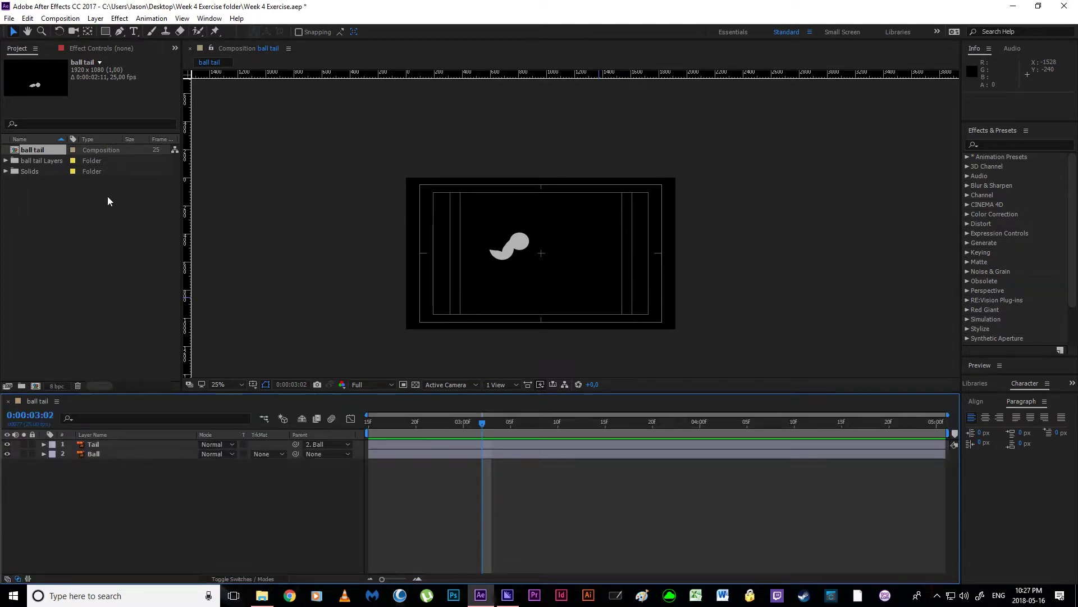
left_click(60, 18)
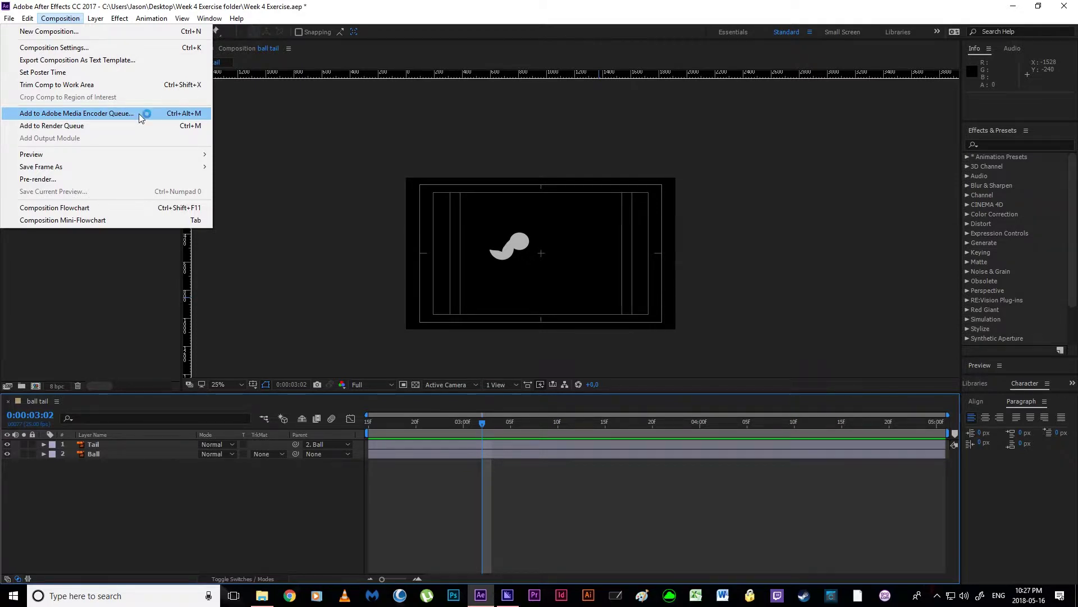
left_click(9, 18)
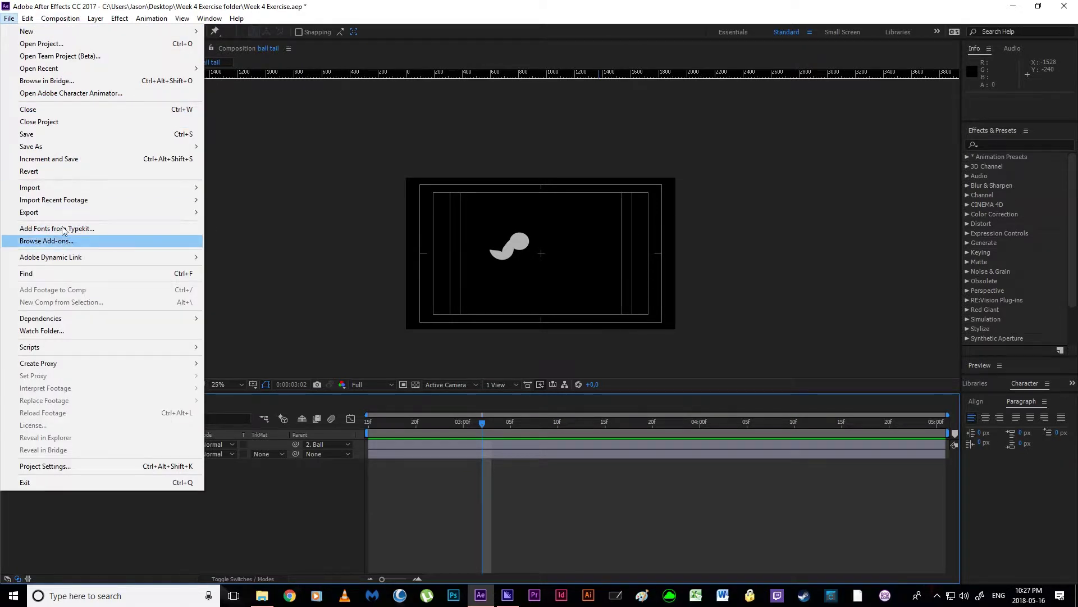
mouse_move(100, 211)
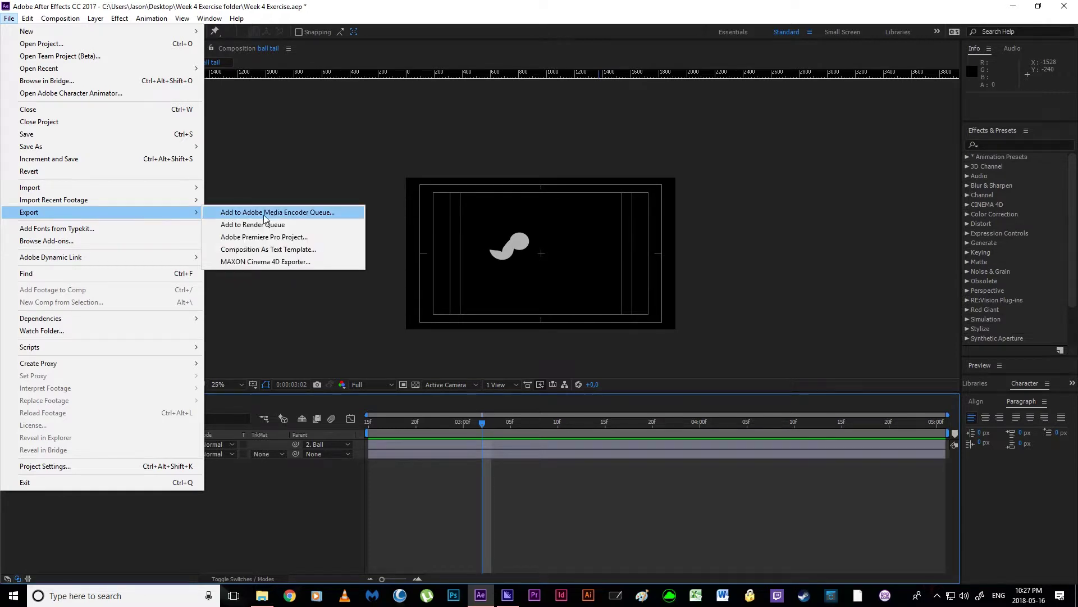
left_click(311, 214)
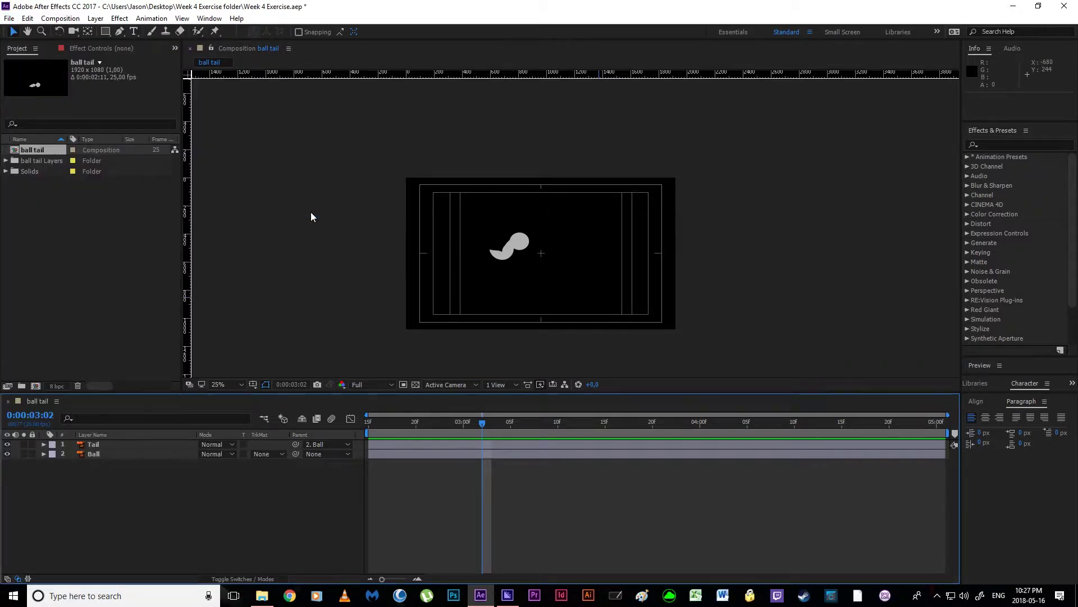
left_click(508, 596)
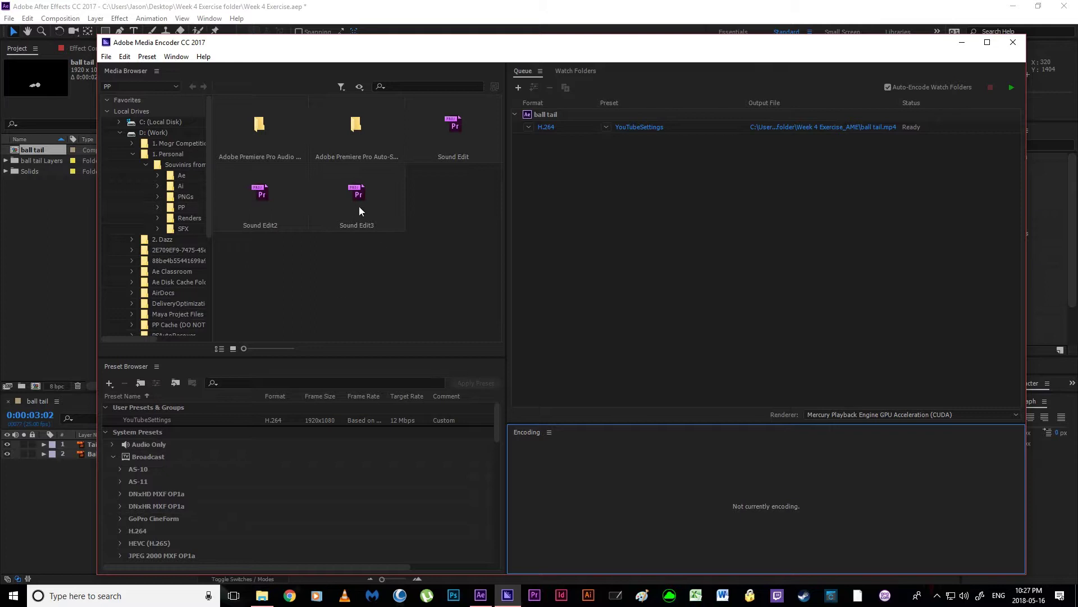
left_click_drag(270, 42, 440, 50)
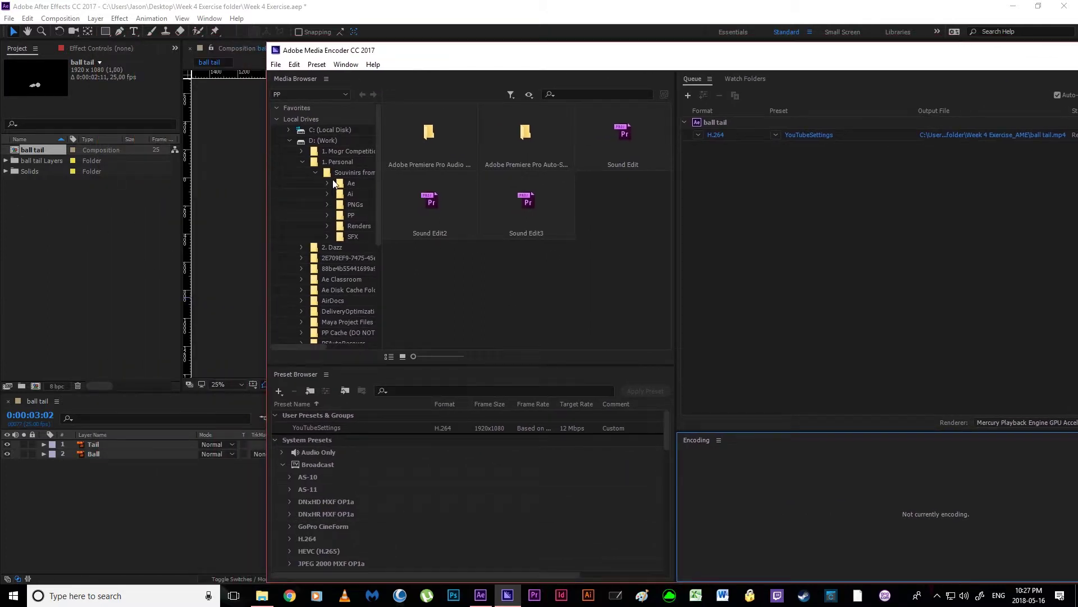
scroll(336, 190, "down", 3)
scroll(338, 194, "down", 2)
scroll(338, 151, "up", 5)
left_click_drag(534, 51, 314, 31)
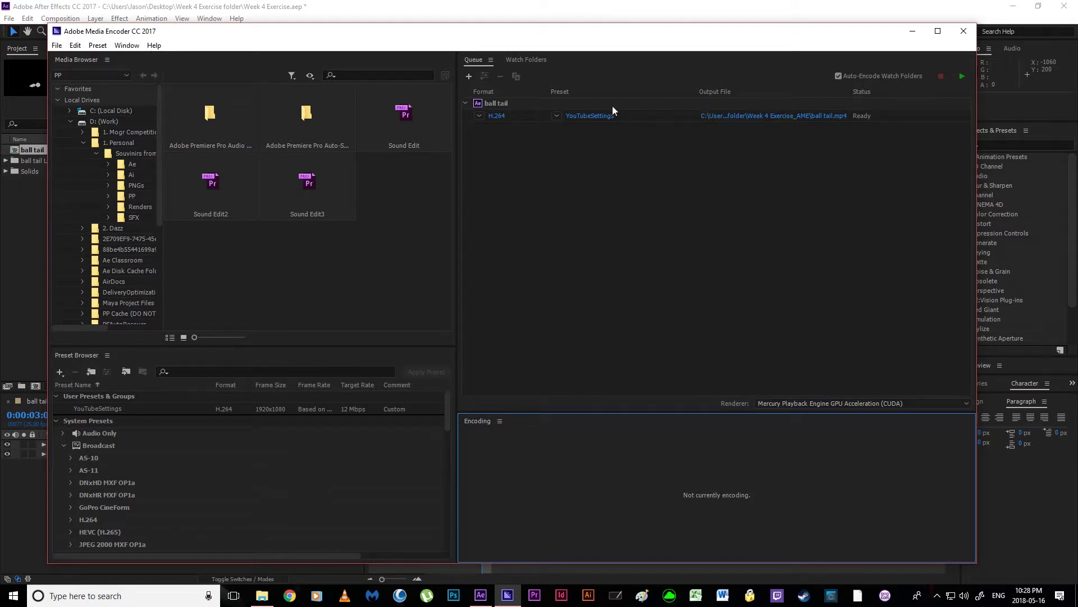
Set the queued ball tail output to the QuickTime format with the Match Source (Rewrap) preset.
left_click(479, 116)
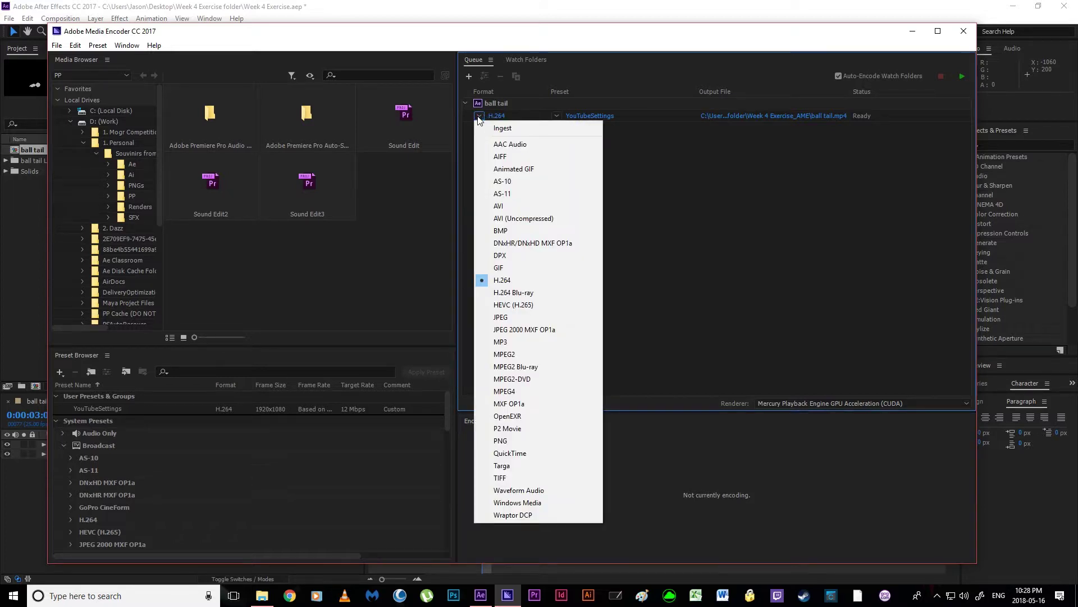
left_click(478, 116)
left_click(478, 116)
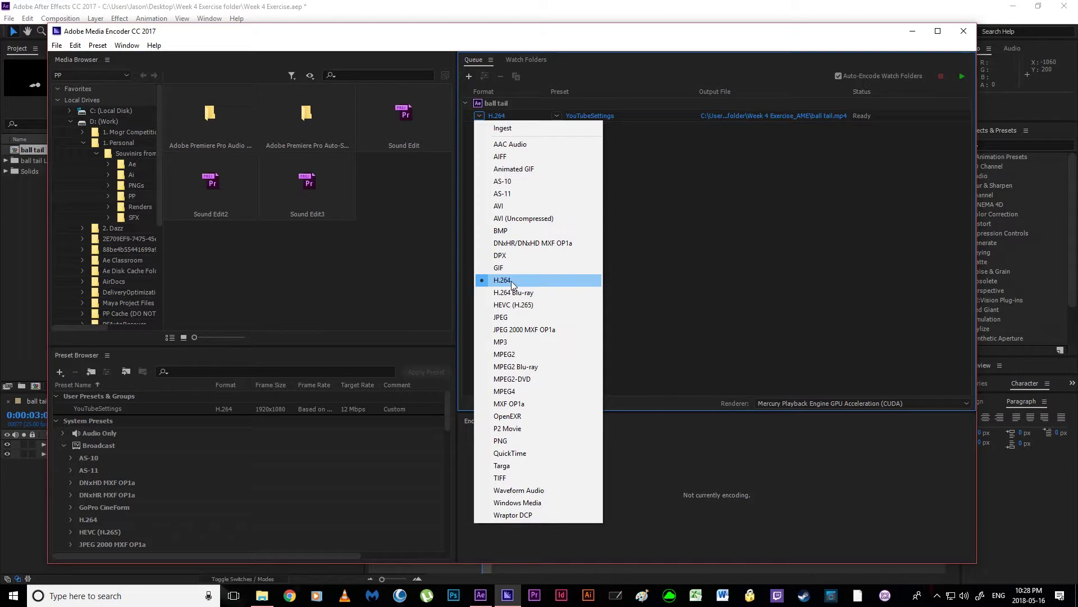
left_click(512, 454)
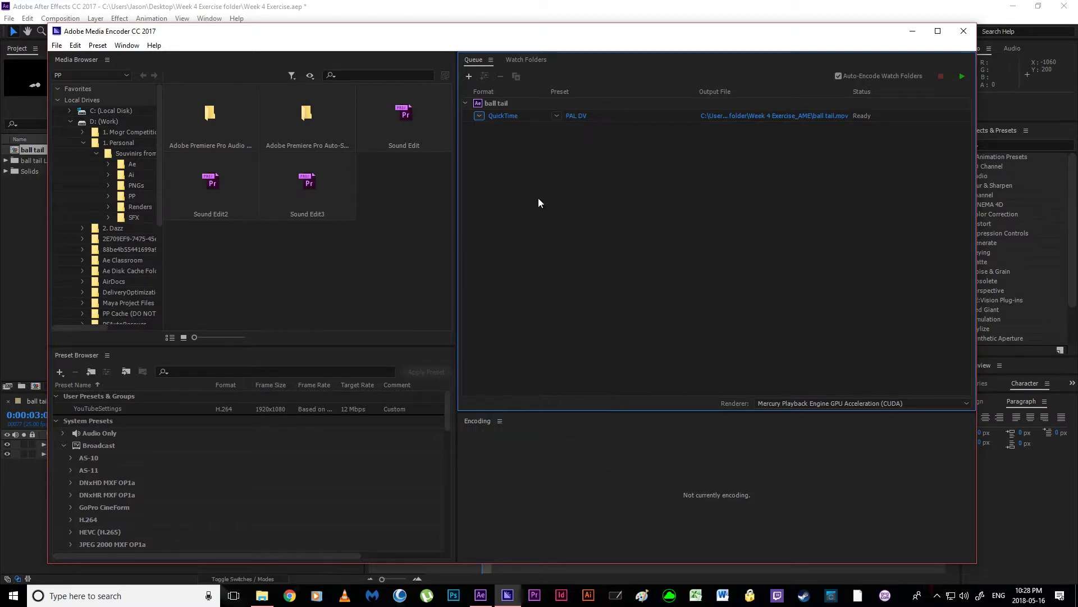
left_click(556, 116)
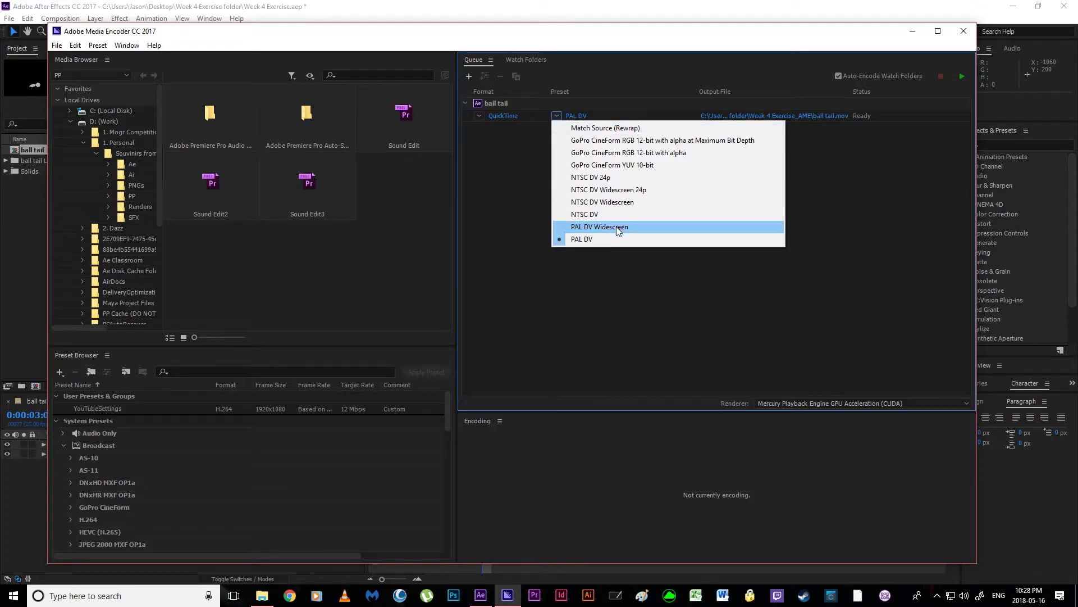
left_click(611, 128)
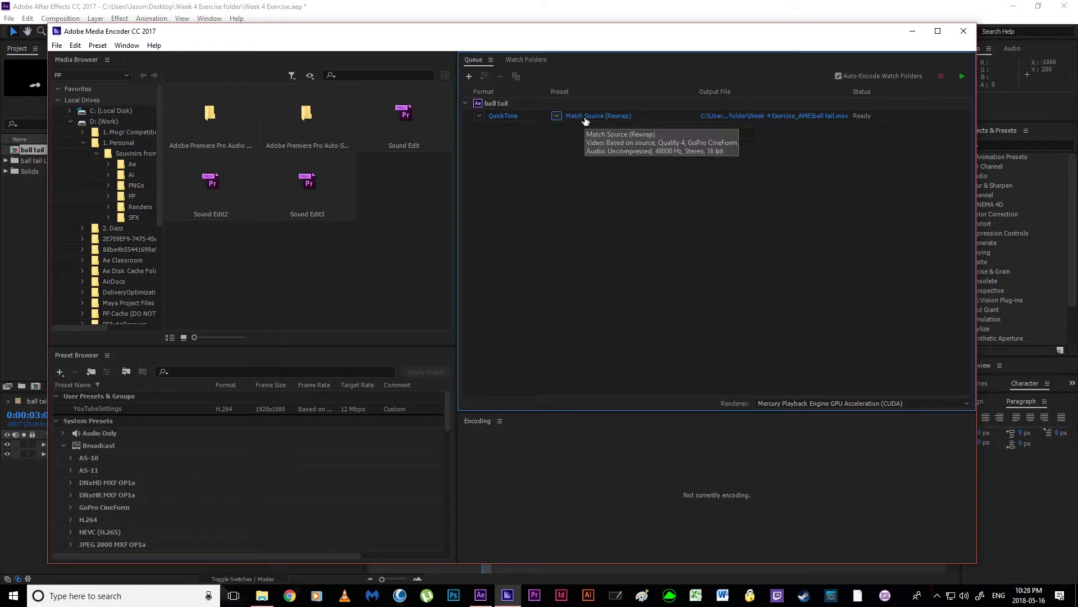
Set the queued ball tail output format to H.264.
left_click_drag(577, 36, 549, 424)
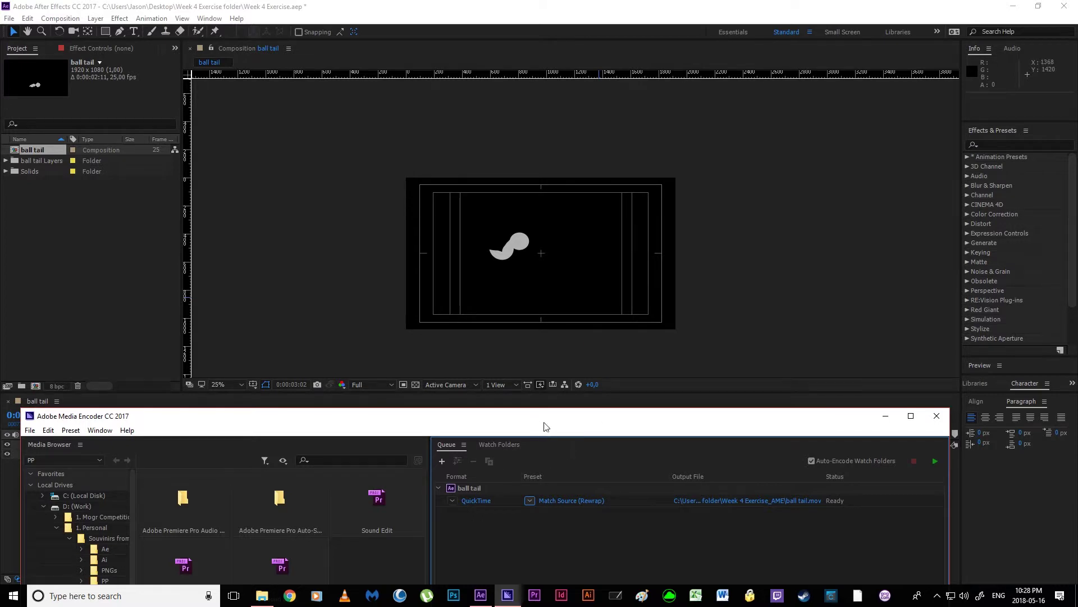
left_click_drag(465, 410, 498, 27)
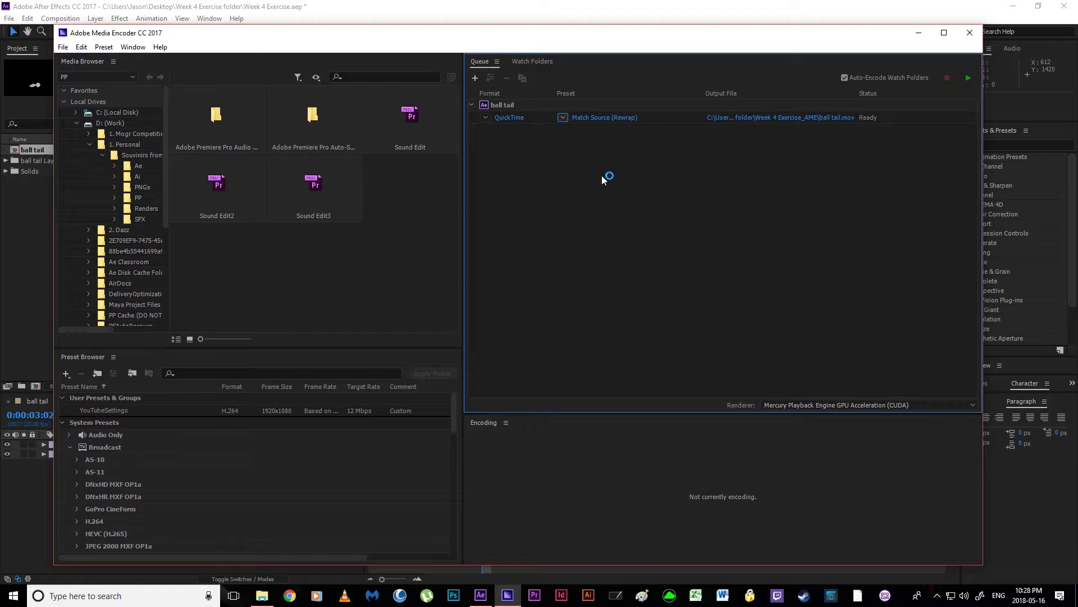
left_click(485, 118)
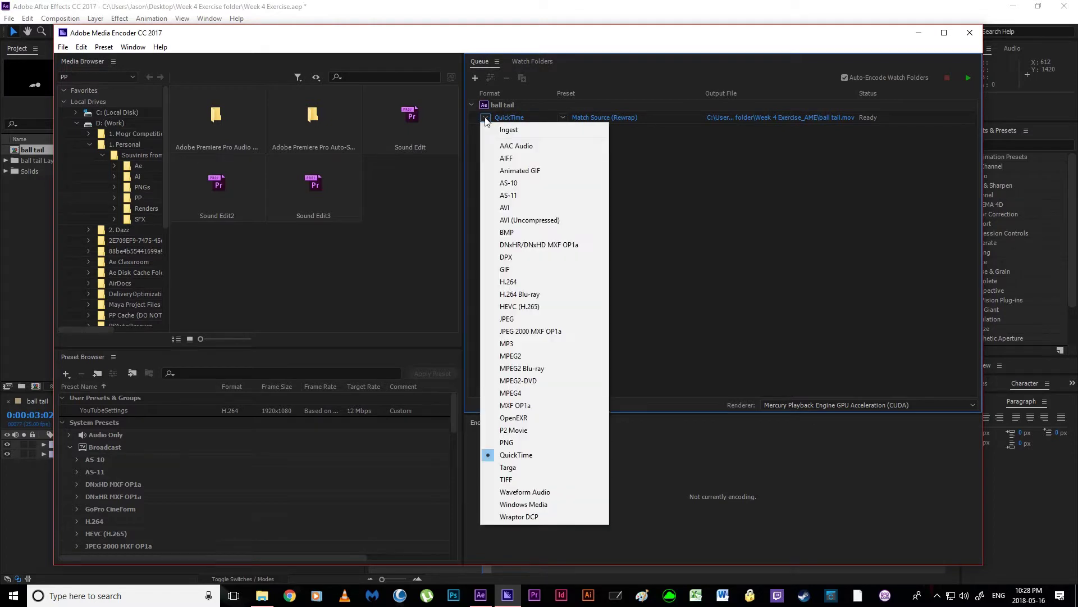
left_click(510, 281)
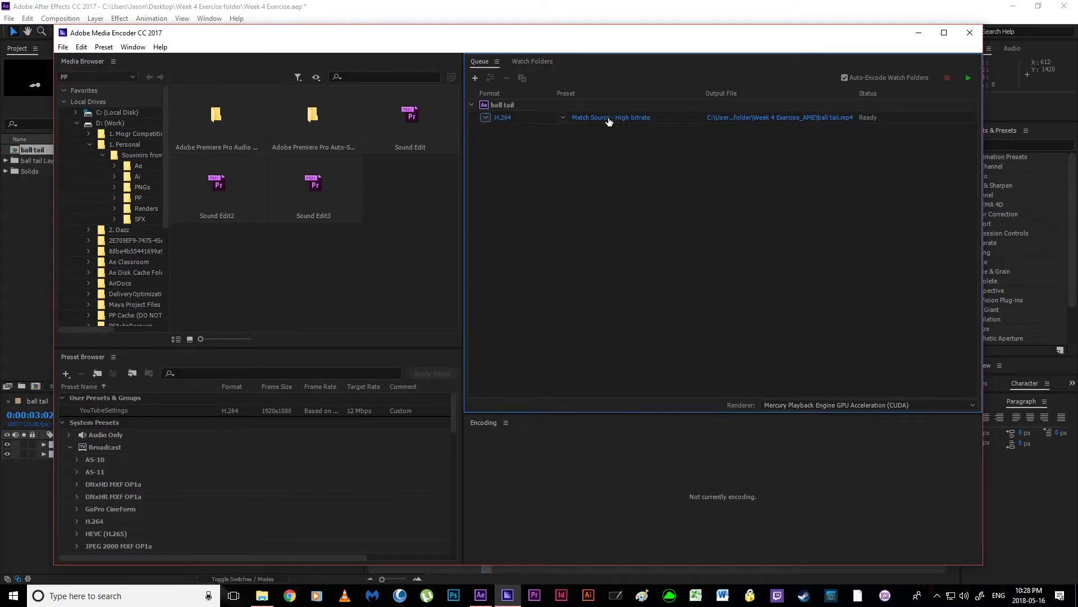
Examine the H.264 presets available for the queued ball tail output, from Match Source and device presets to HD and YouTube.
mouse_move(613, 119)
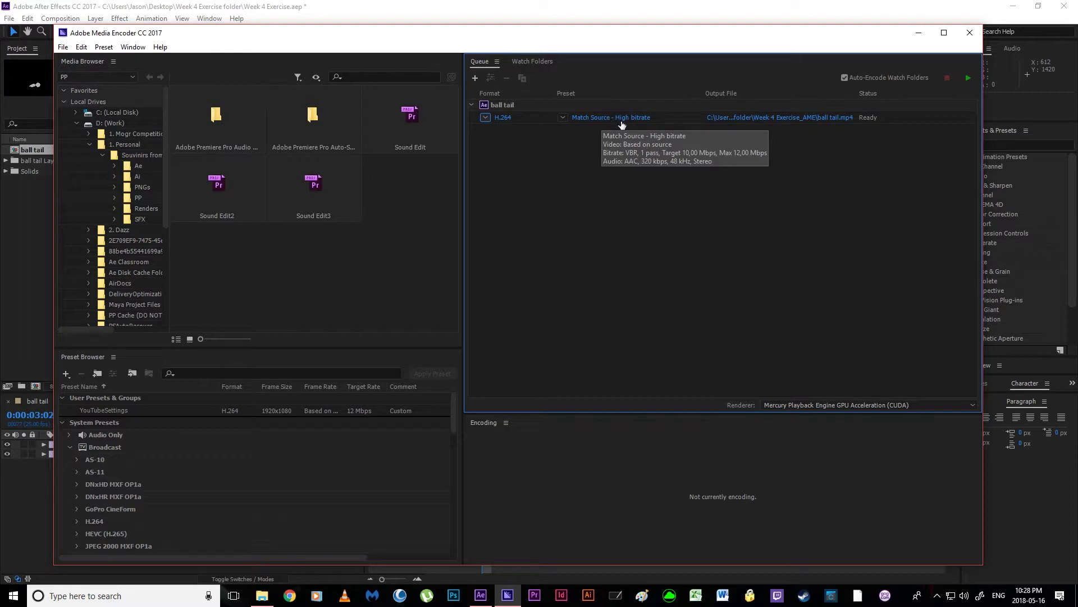
left_click_drag(596, 33, 551, 131)
left_click(553, 210)
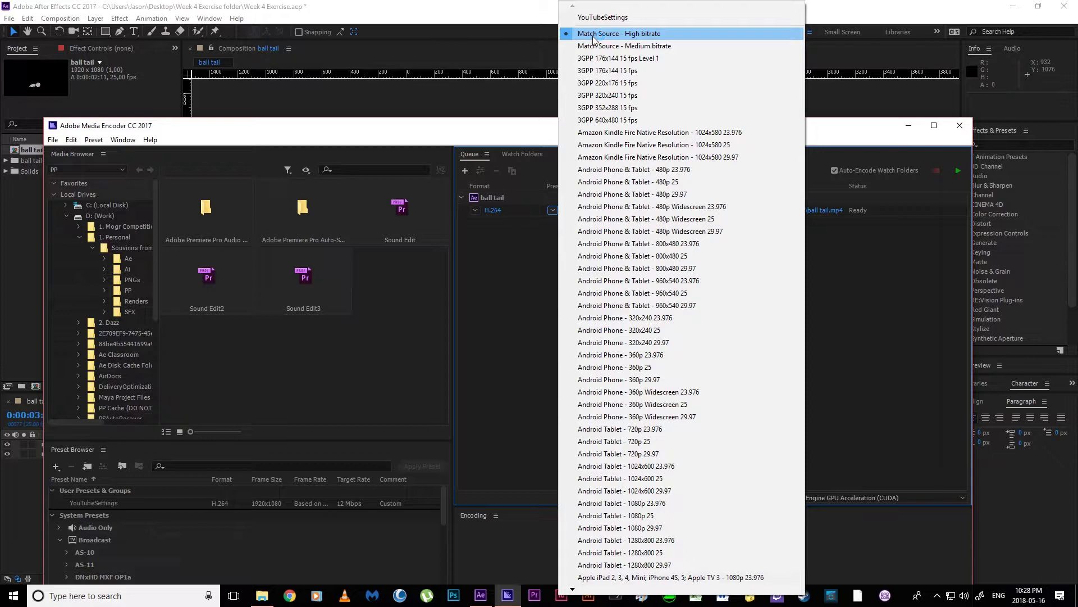
key("Up")
key("Down")
key("Down")
key("Down")
key("Down")
key("Down")
key("Down")
key("Down")
key("Down")
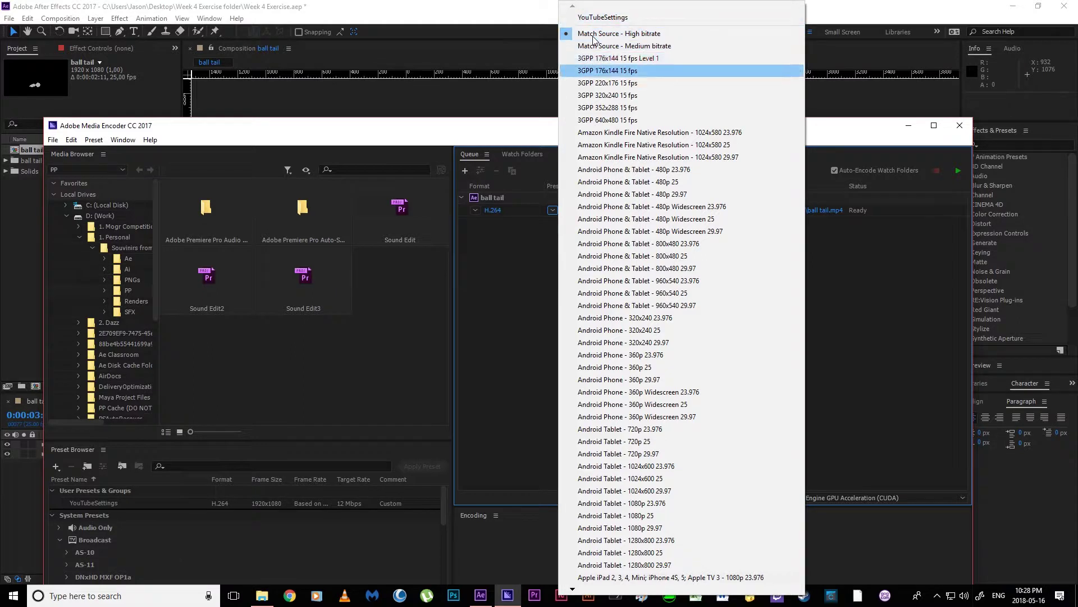
key("Down")
key("Down")
key("Down")
key("Down")
key("Down")
key("Down")
key("Down")
key("Down")
key("Down")
key("Down")
key("Down")
key("Down")
key("Down")
key("Down")
key("Down")
key("Down")
key("Down")
key("Down")
key("Down")
key("Down")
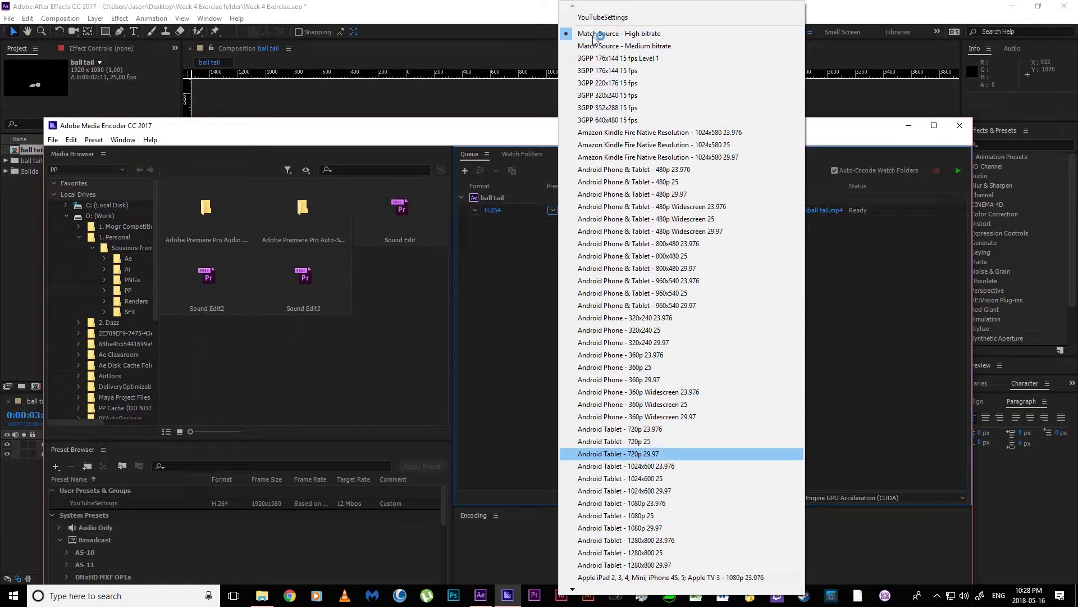
key("Down")
key("Down")
key("Down")
key("Up")
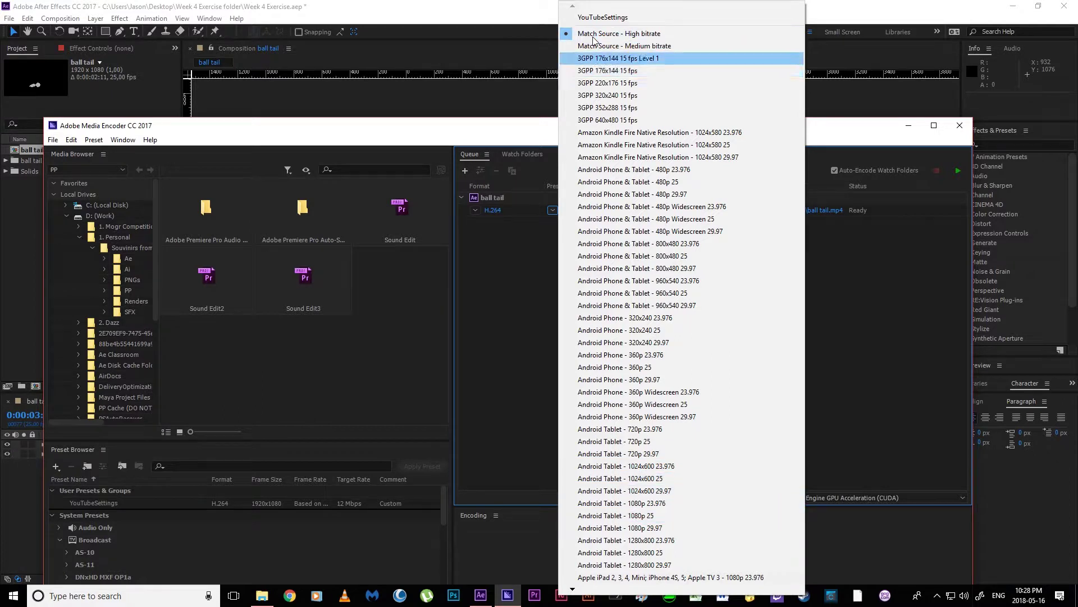
key("Up")
key("Up")
key("Up")
key("End")
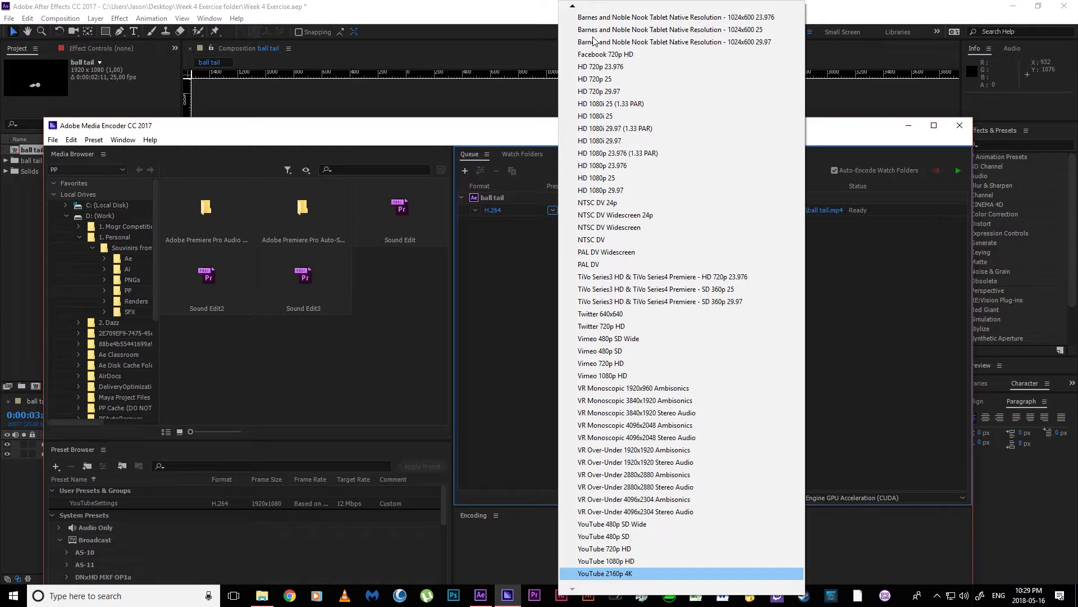
key("Up")
key("Up")
key("Down")
key("Down")
key("Up")
key("Up")
key("Up")
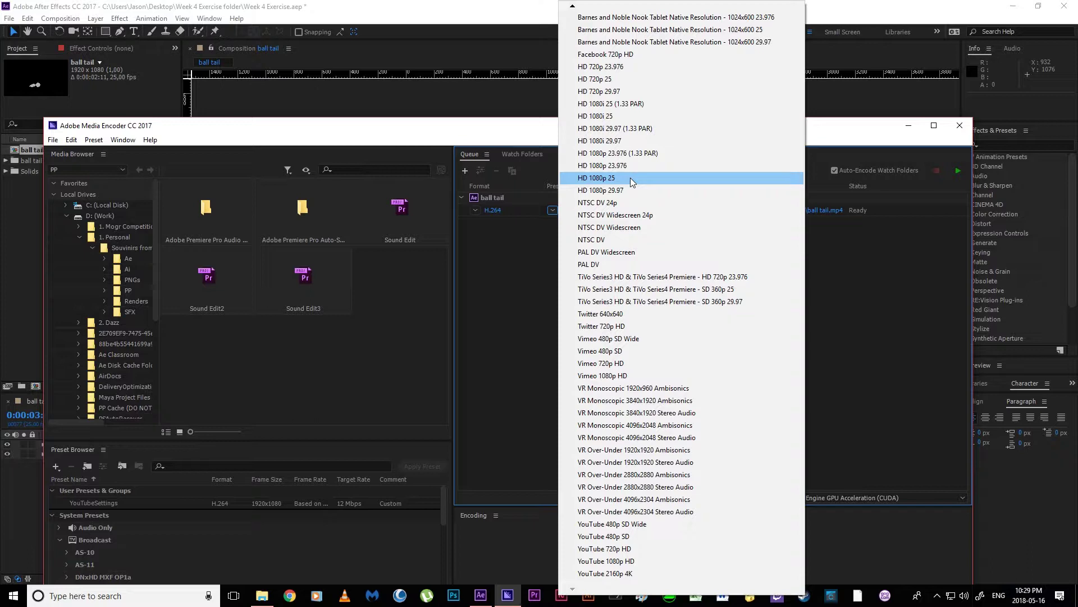
left_click(528, 254)
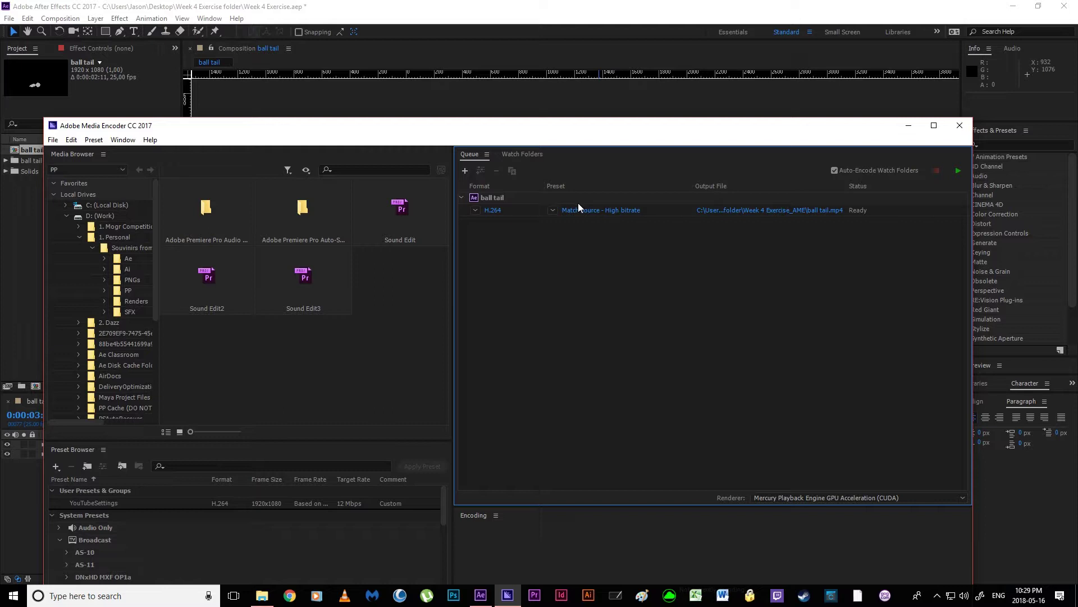
Name the output file ball tail Test Render in the Week 4 Exercise_AME folder and start encoding the queue.
left_click(755, 211)
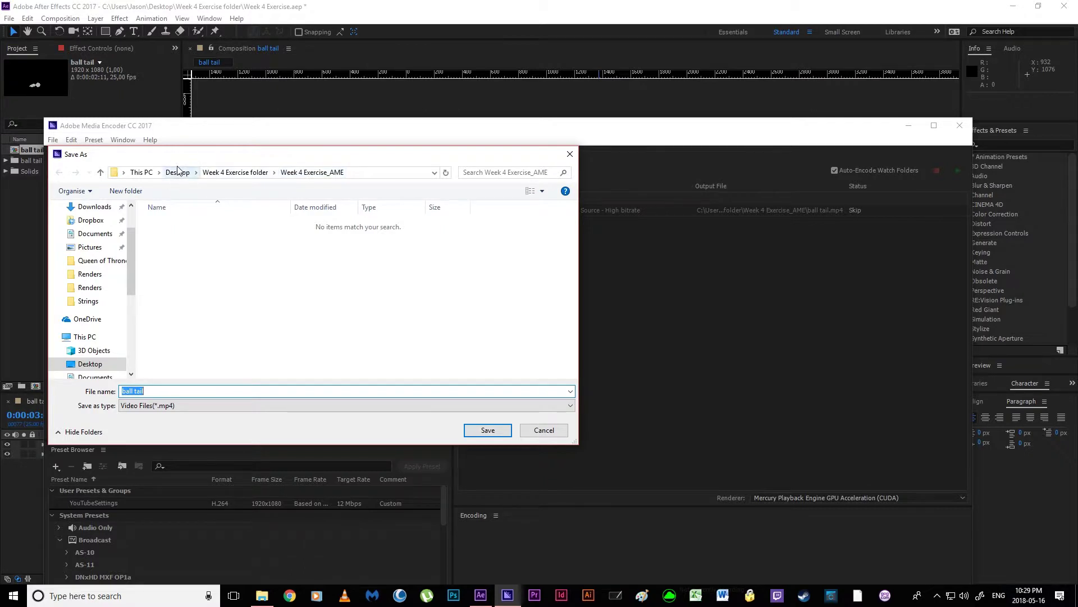
left_click(251, 173)
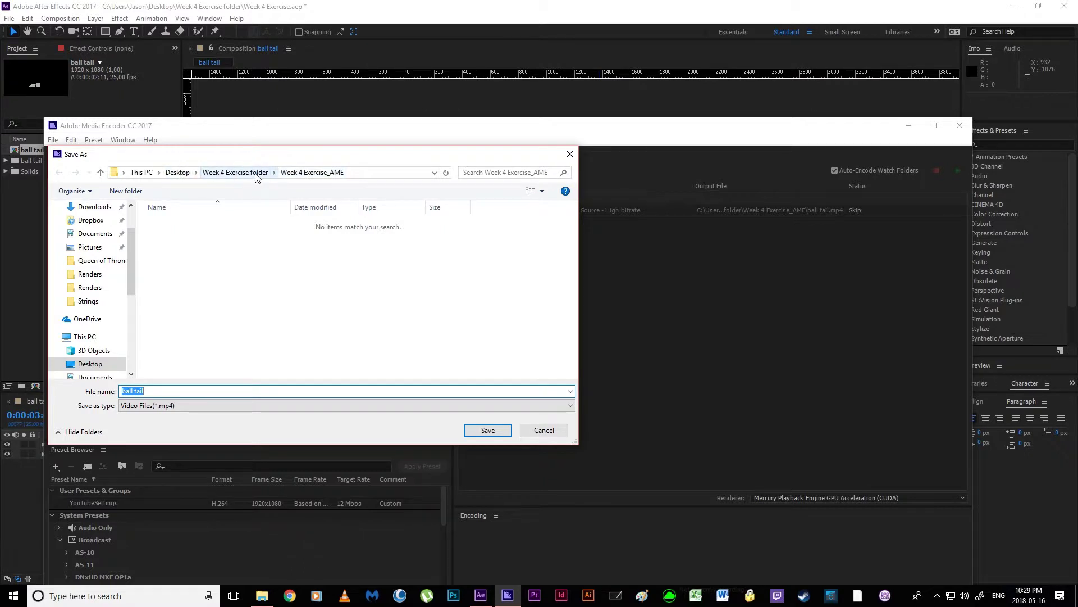
left_click(162, 391)
type("Test Render")
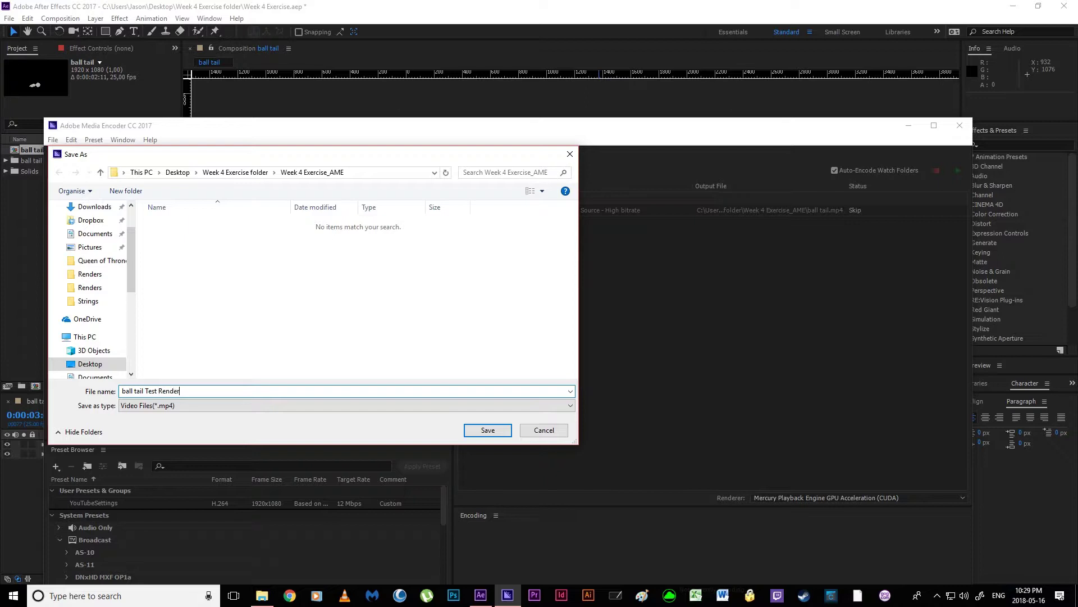
left_click(486, 430)
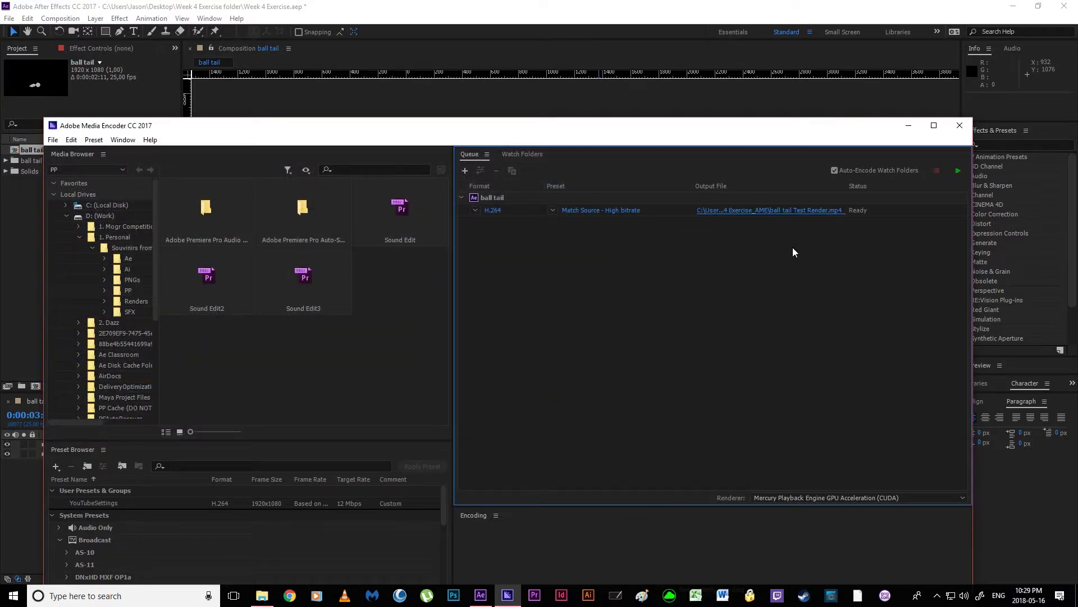
left_click(958, 172)
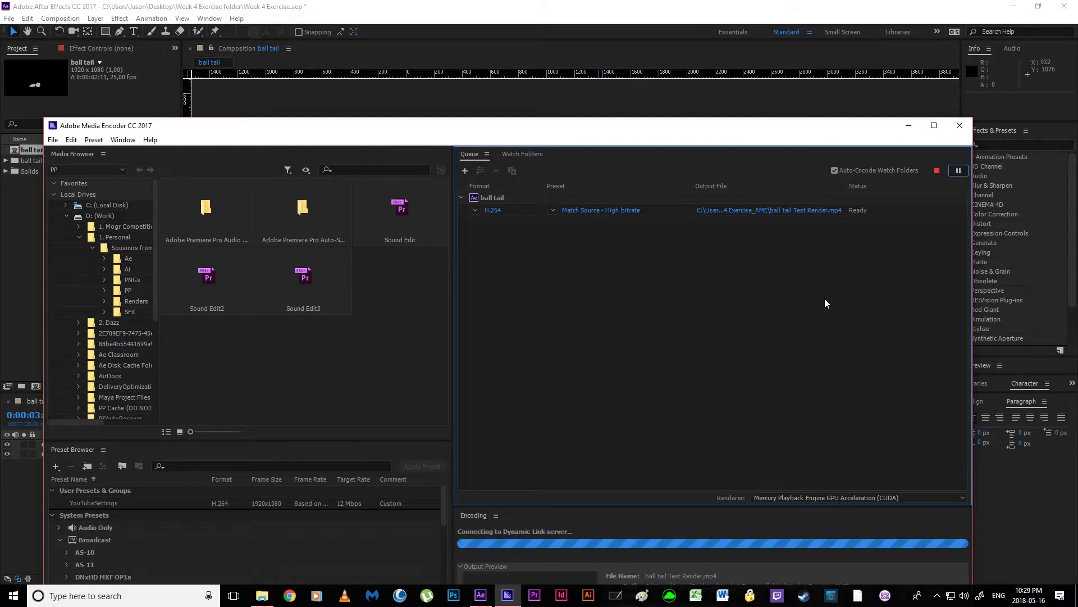
left_click_drag(577, 133, 604, 41)
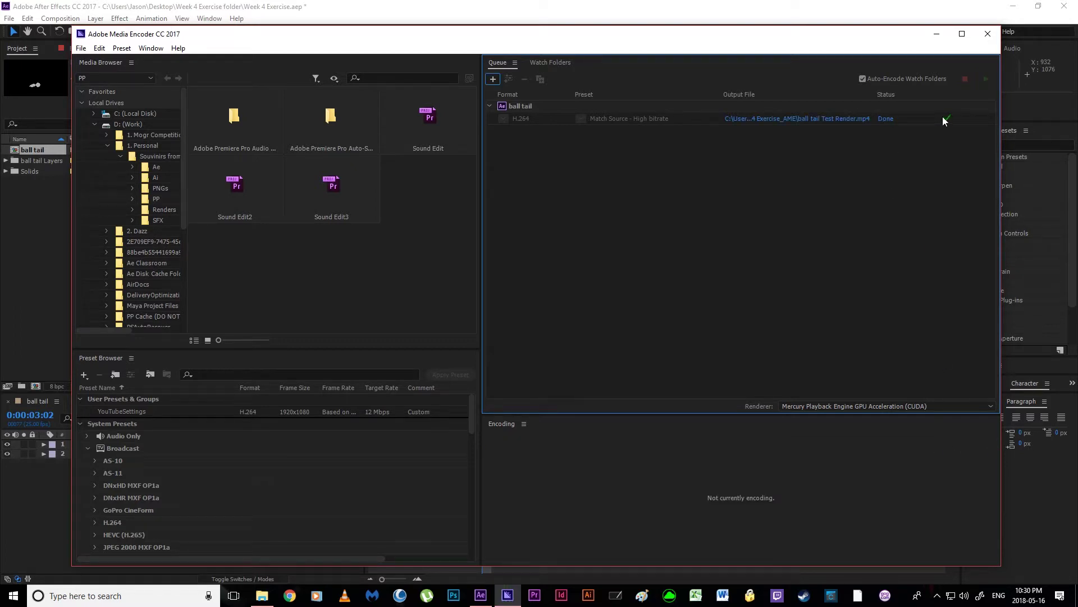
mouse_move(945, 121)
left_click_drag(392, 37, 396, 428)
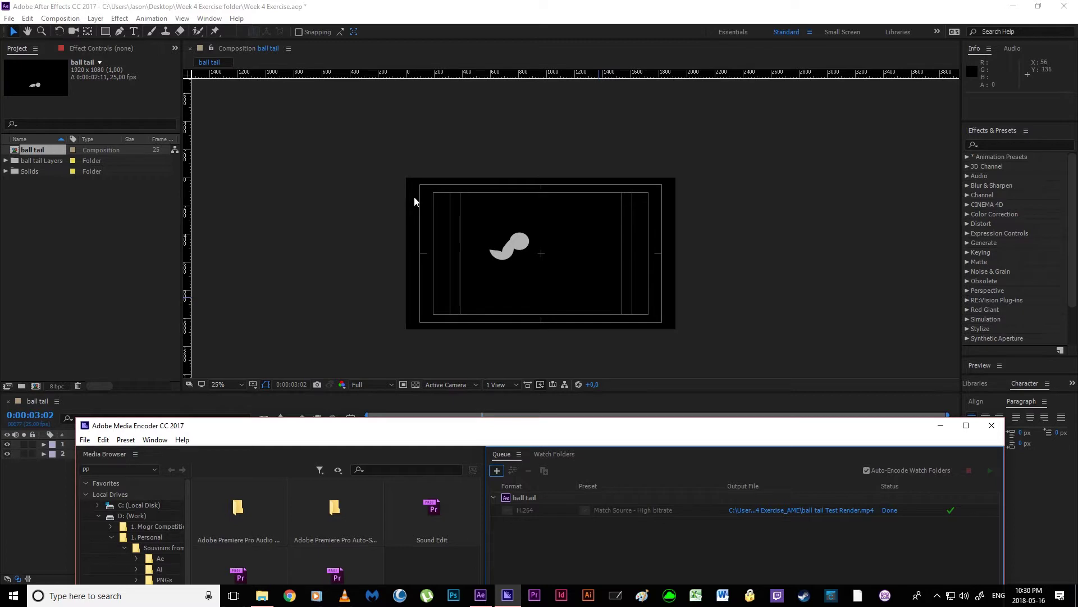
left_click_drag(368, 428, 372, 39)
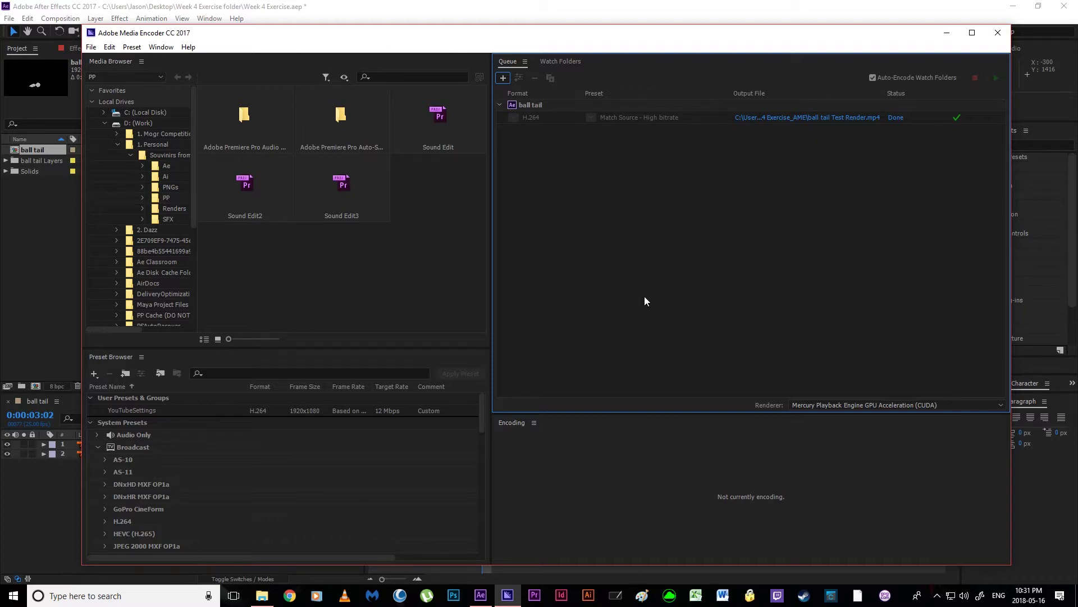
left_click_drag(645, 30, 618, 496)
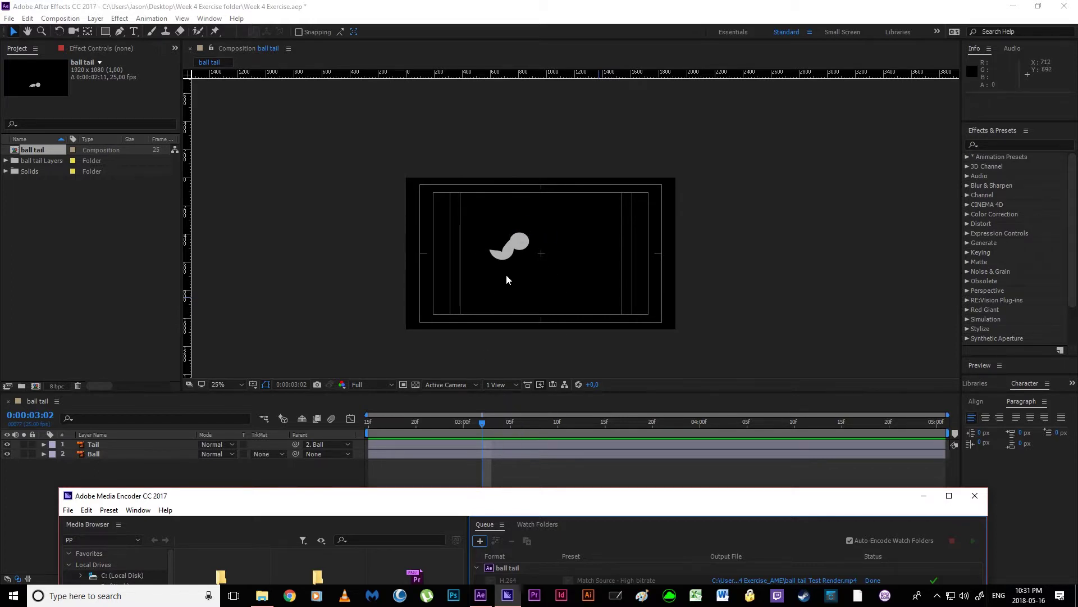
left_click_drag(521, 497, 513, 109)
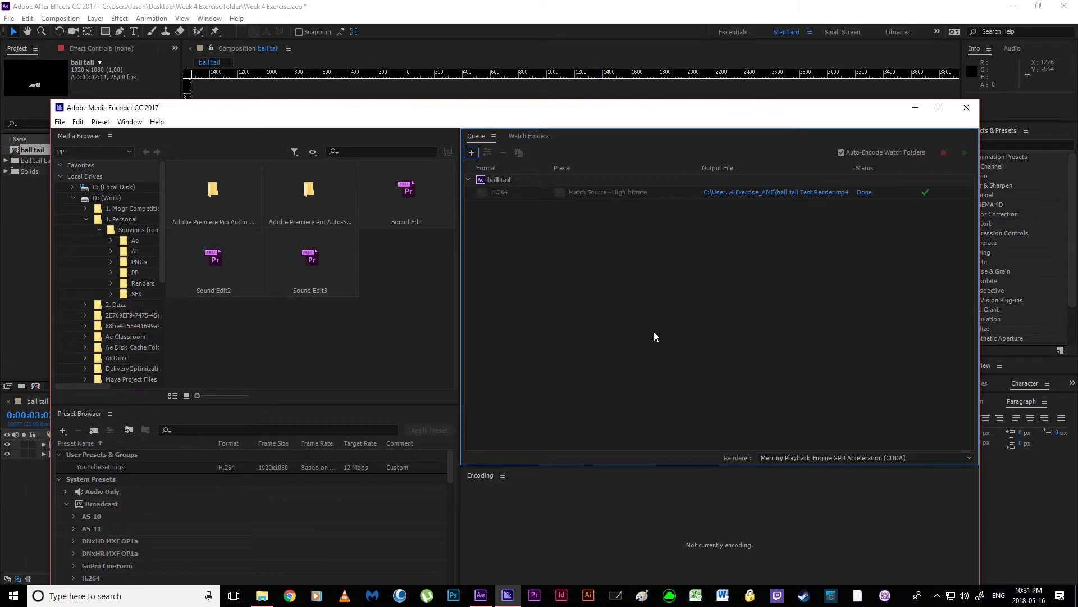
left_click(632, 18)
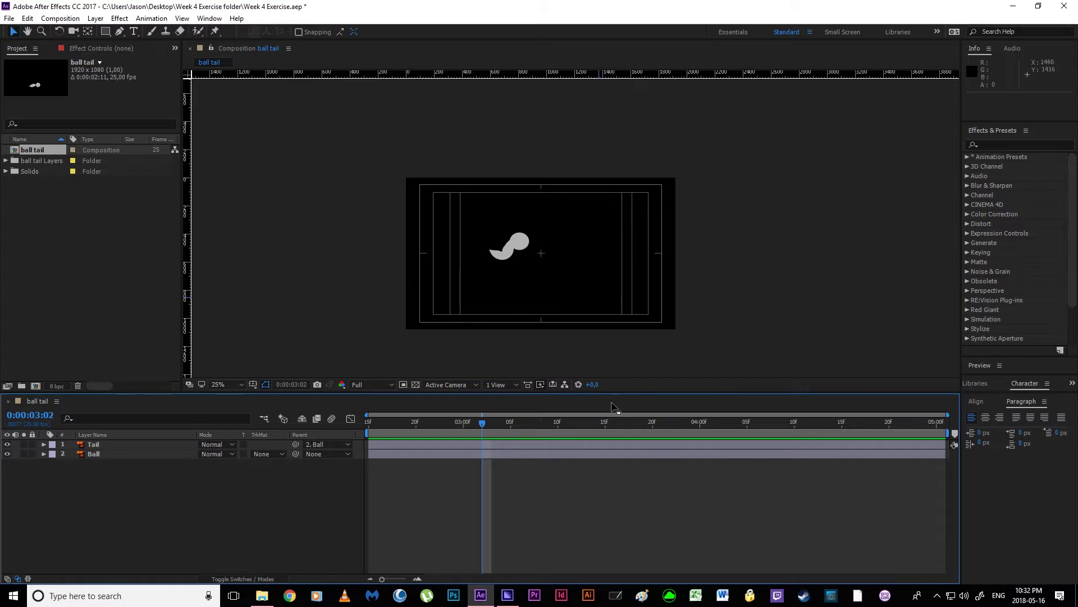
left_click(508, 596)
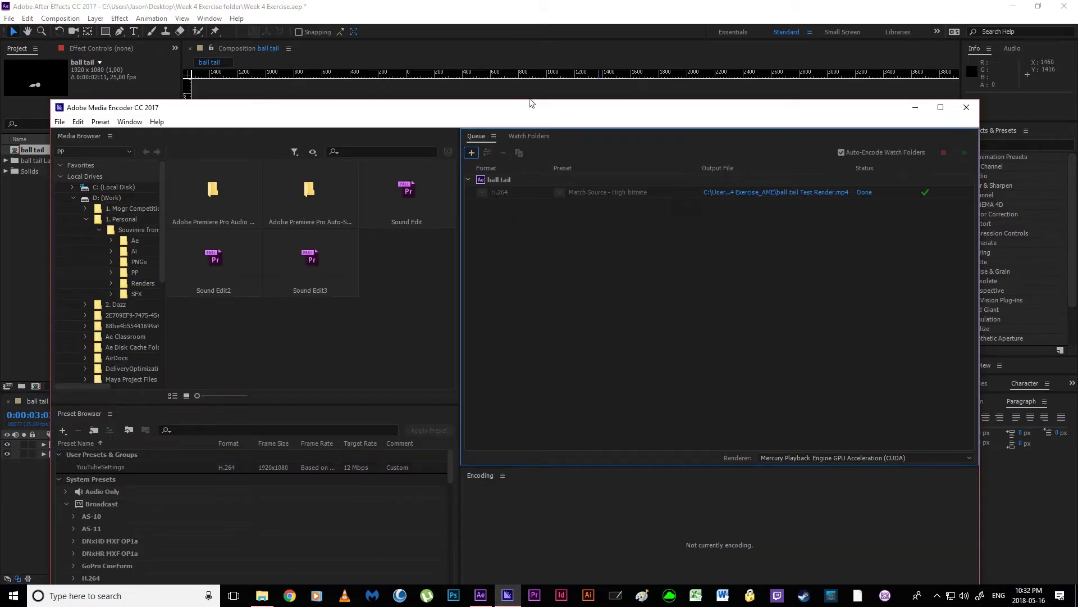
left_click_drag(507, 110, 523, 39)
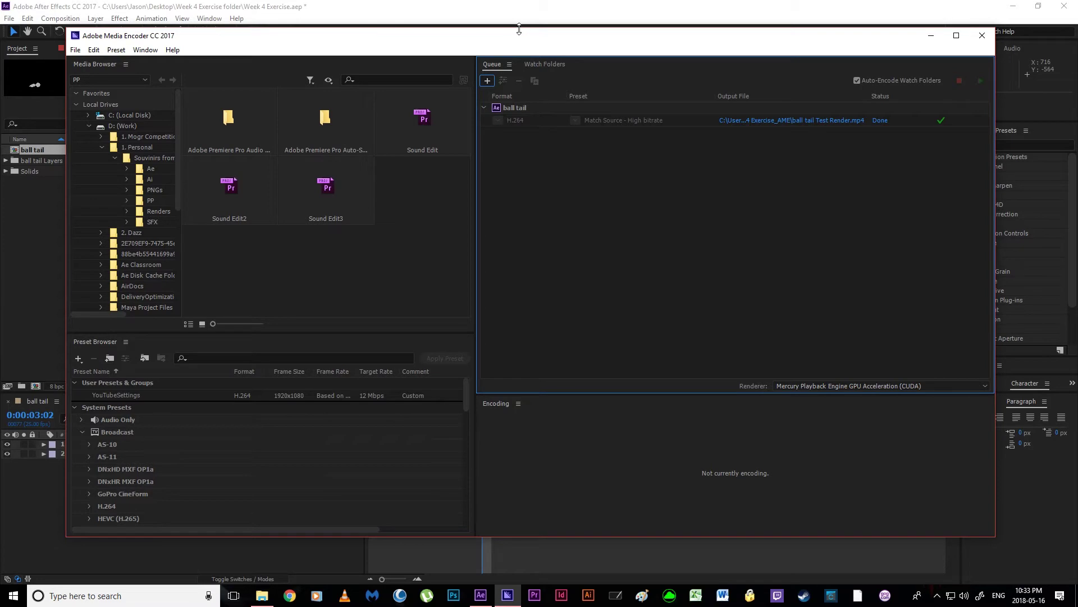
Switch to After Effects, add the ball tail composition to the render queue again and delete its older queue entry.
left_click_drag(519, 31, 498, 238)
left_click(521, 119)
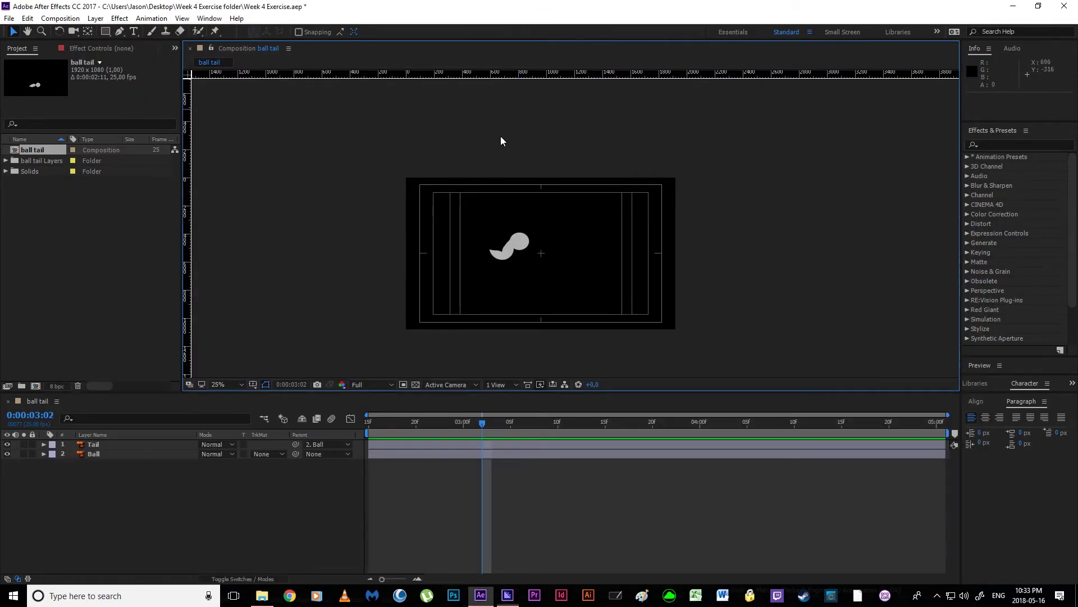
left_click(219, 495)
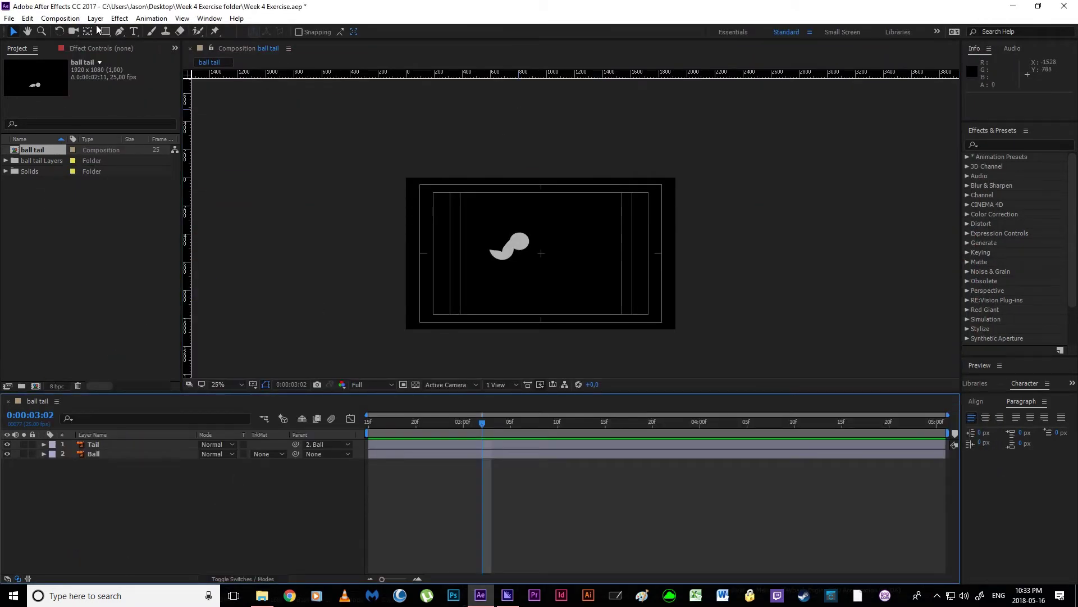
left_click(62, 23)
left_click(72, 126)
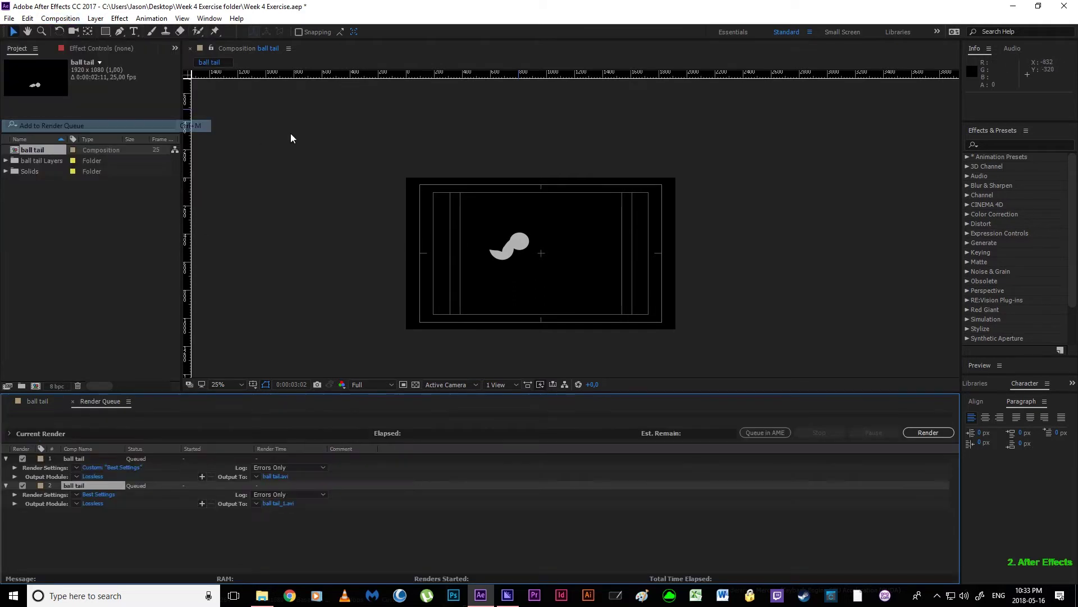
left_click(76, 458)
key("Delete")
Accept the Best Settings render settings and the AVI output module settings for the queued ball tail item.
left_click(96, 467)
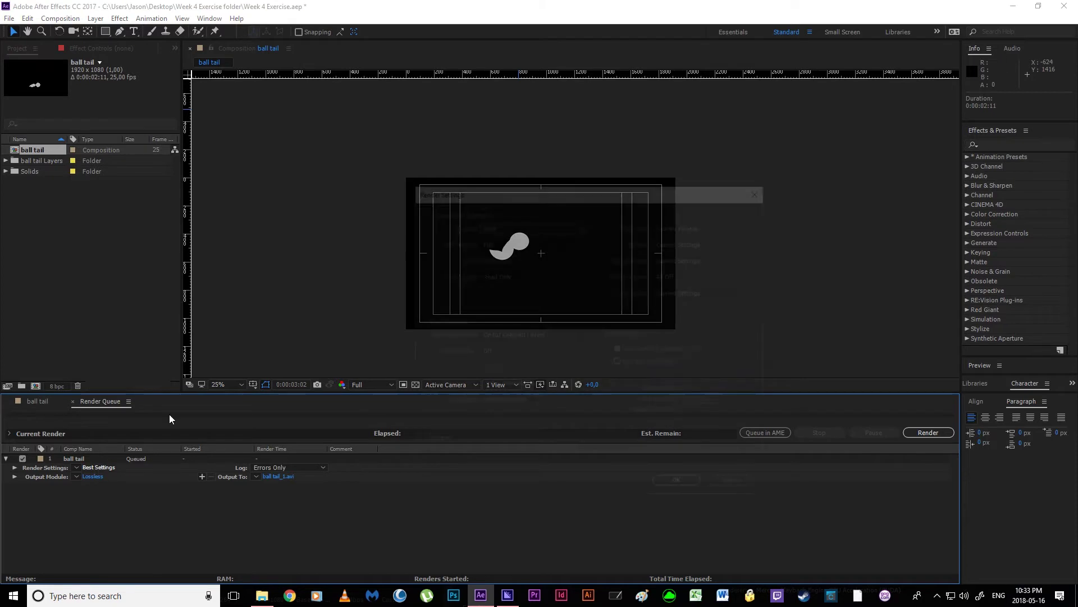
left_click(681, 486)
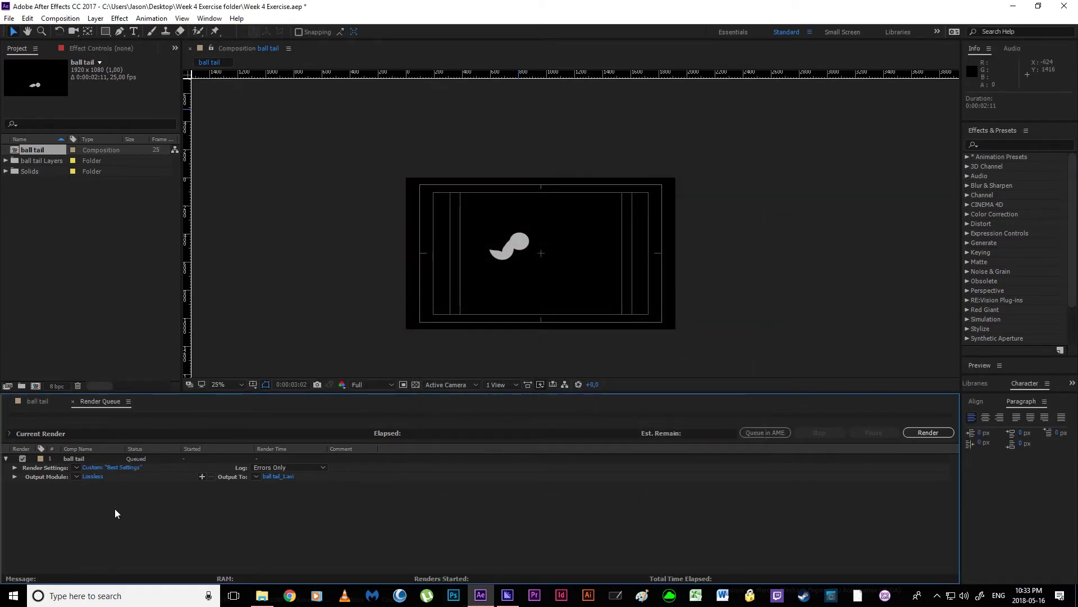
left_click(93, 478)
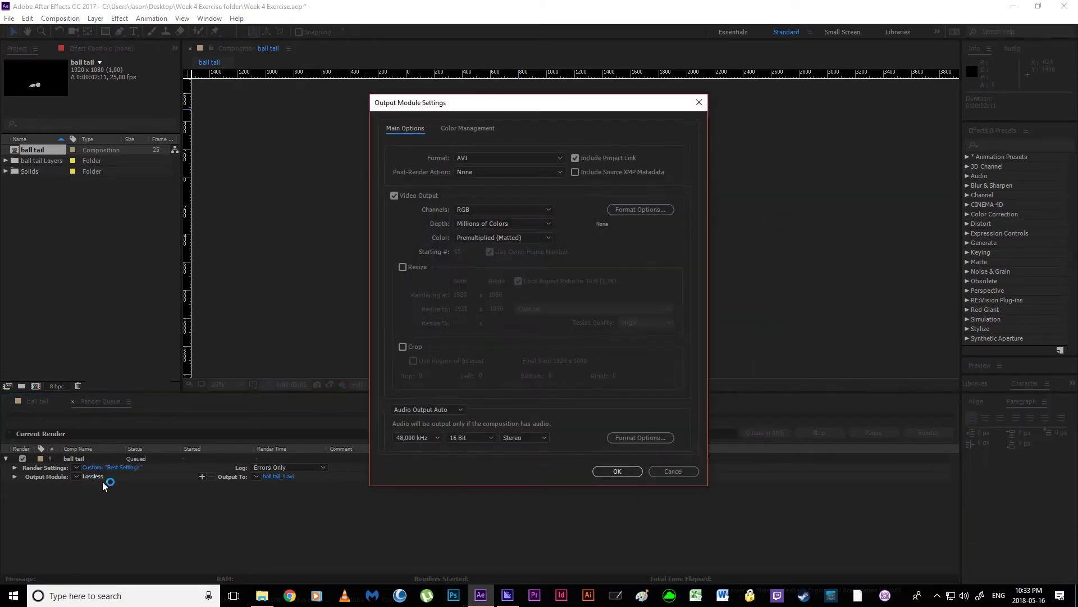
left_click(617, 471)
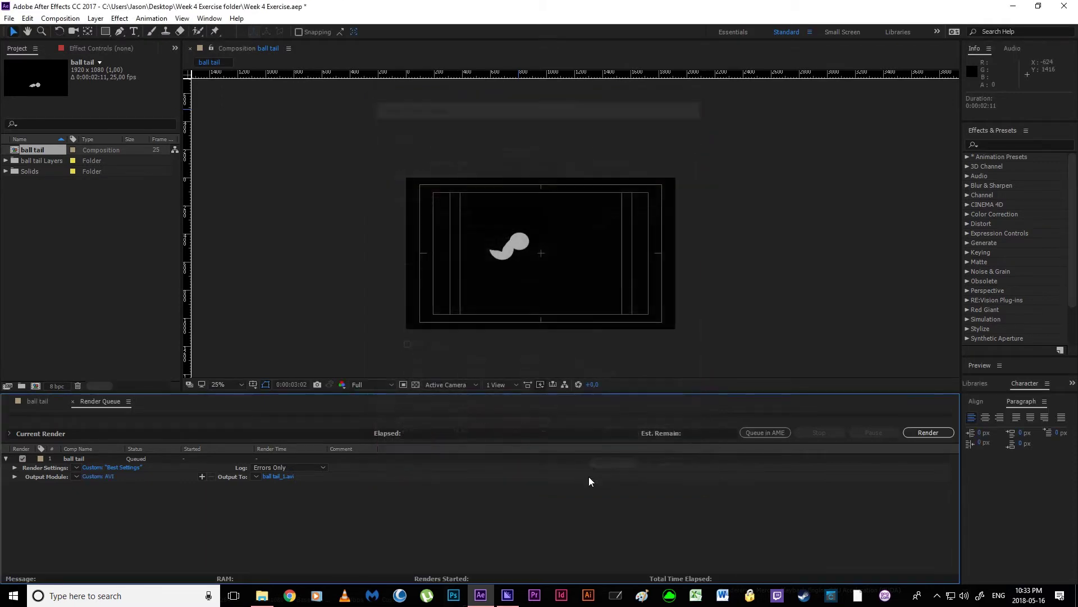
Set the output to ball tail_1 as AVI in the desktop's Week 4 Exercise folder and start the render.
left_click(275, 476)
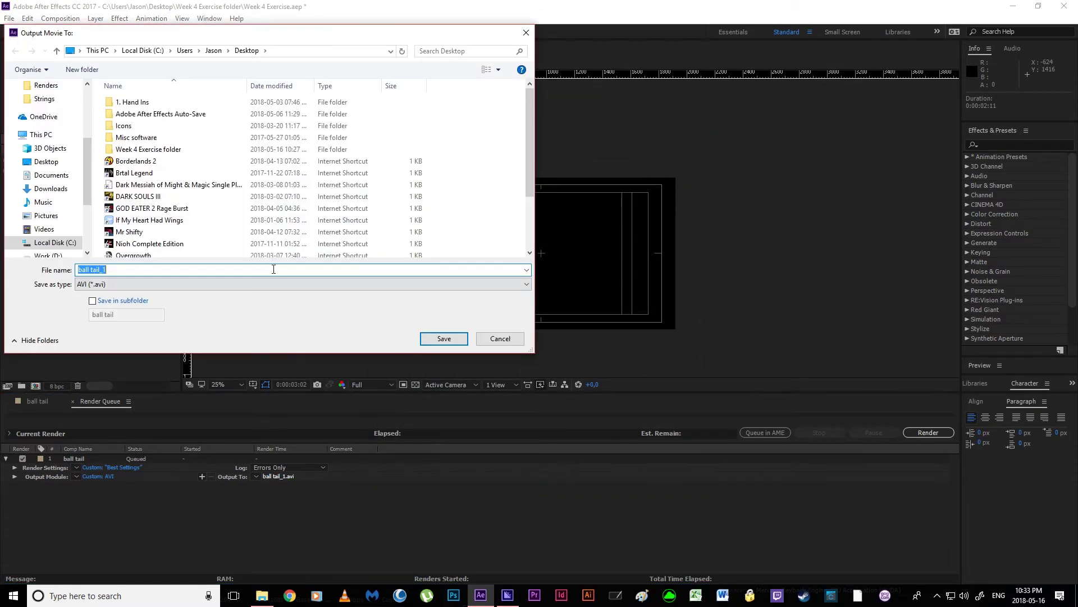
scroll(51, 210, "down", 1)
left_click(49, 211)
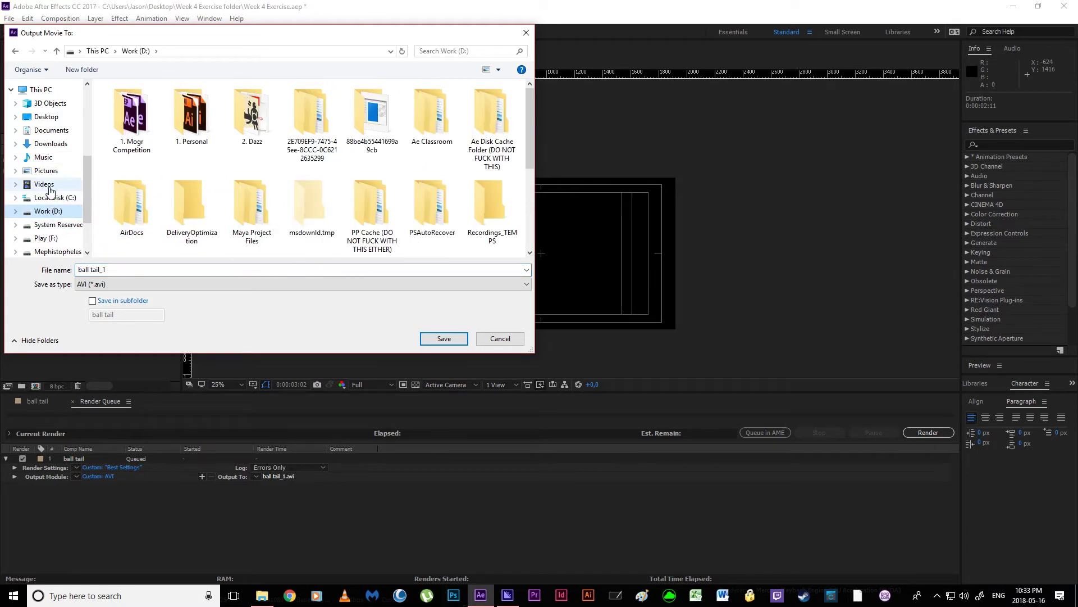
scroll(52, 151, "up", 5)
left_click(46, 121)
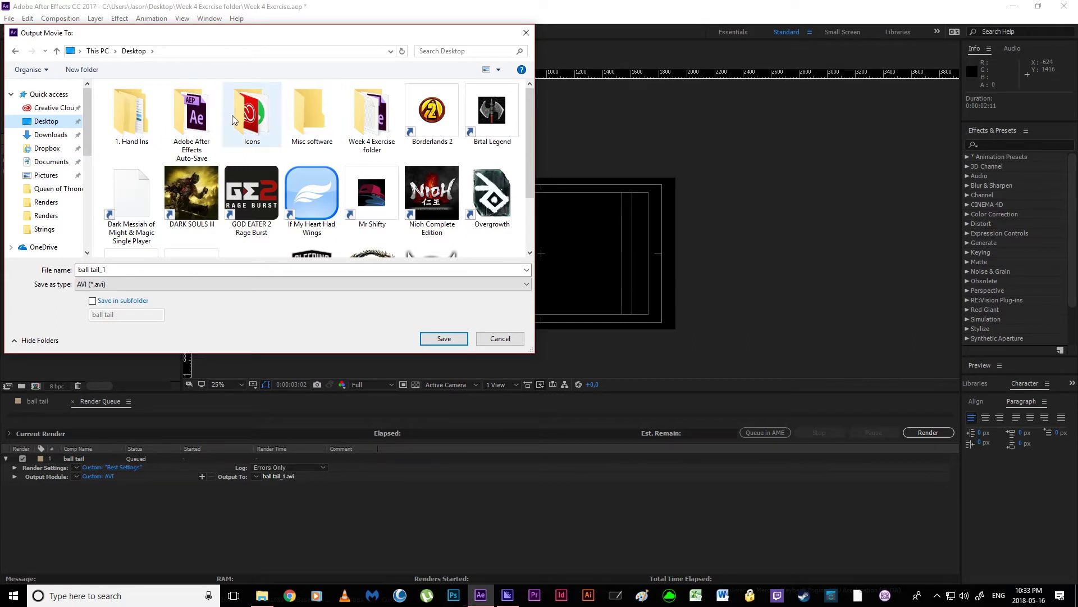
scroll(222, 152, "down", 1)
scroll(222, 152, "up", 1)
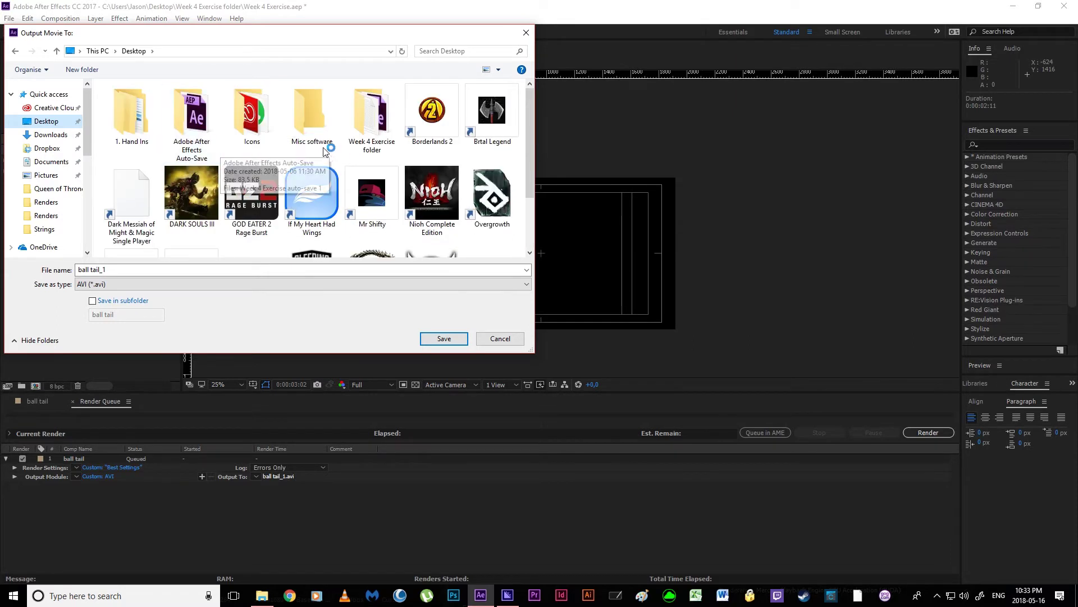
double_click(371, 115)
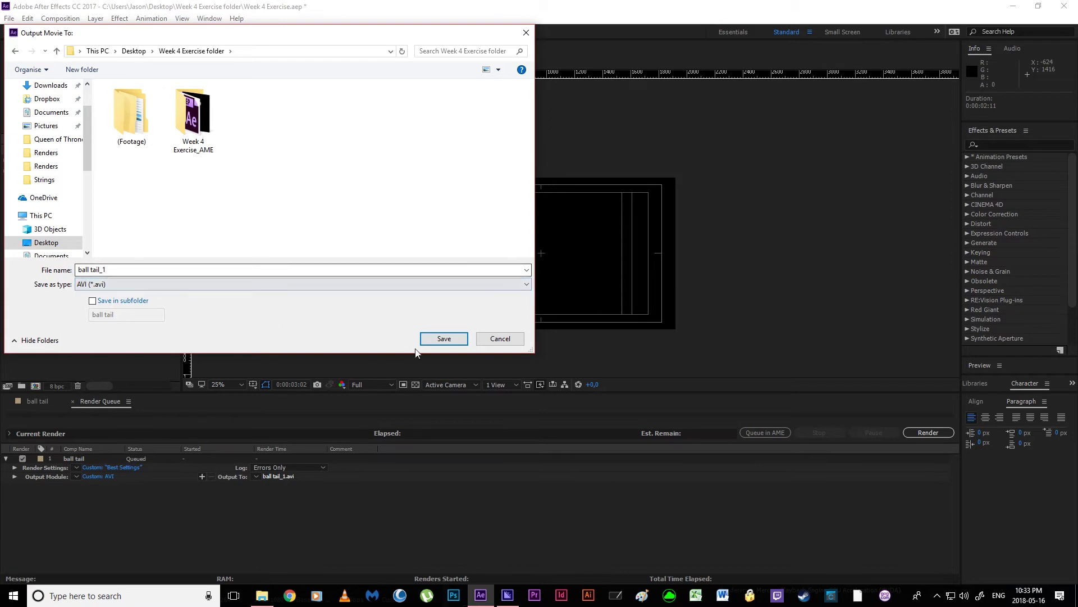
left_click(442, 338)
left_click(927, 433)
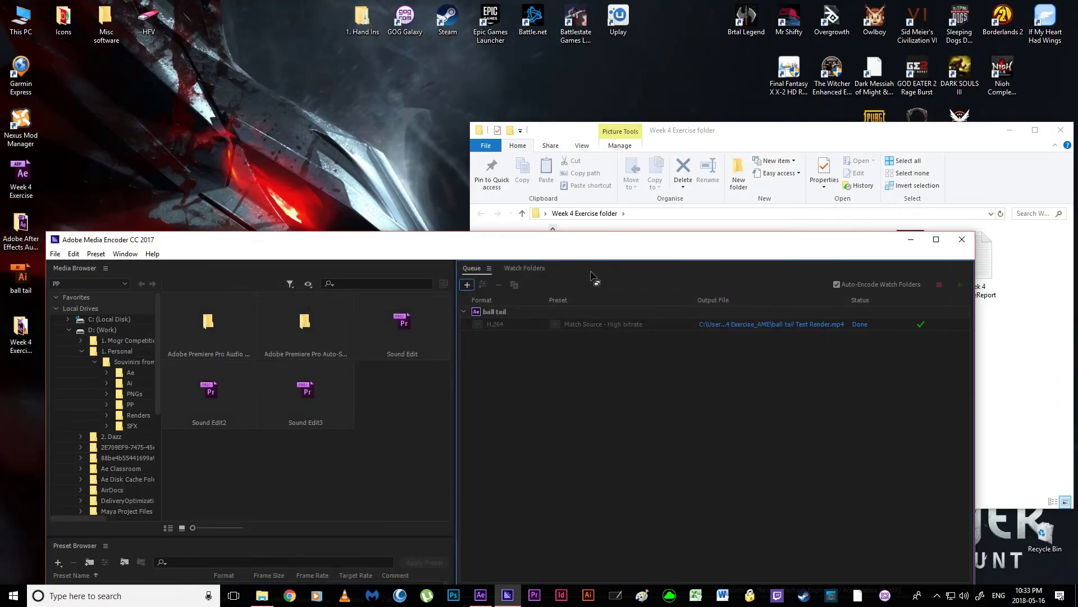
Open the file properties of the rendered ball tail_1 video in the Week 4 Exercise folder to check its size.
left_click(760, 131)
right_click(842, 278)
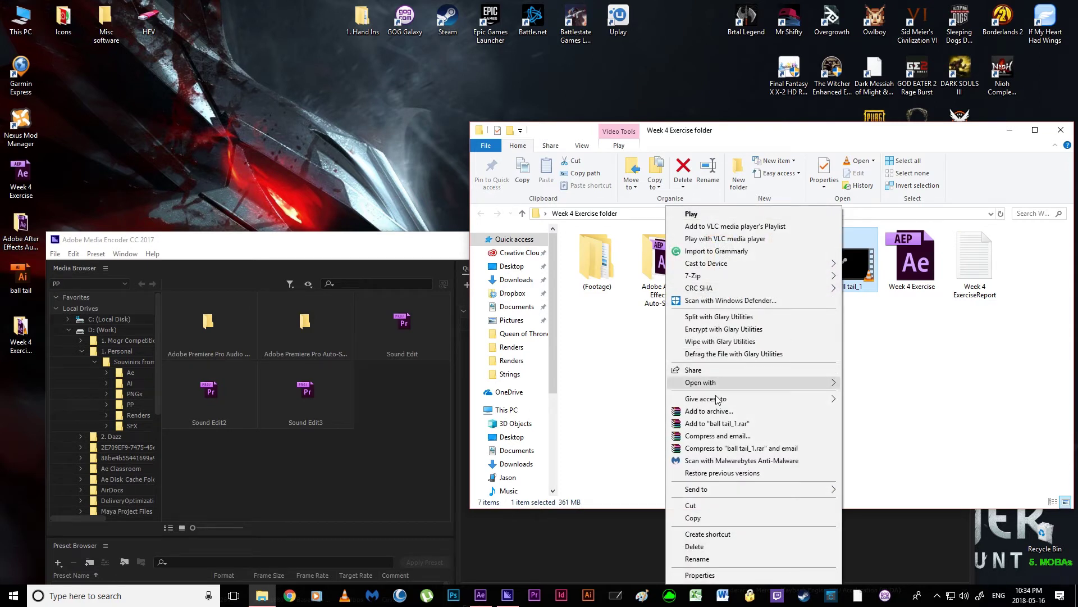
left_click(703, 575)
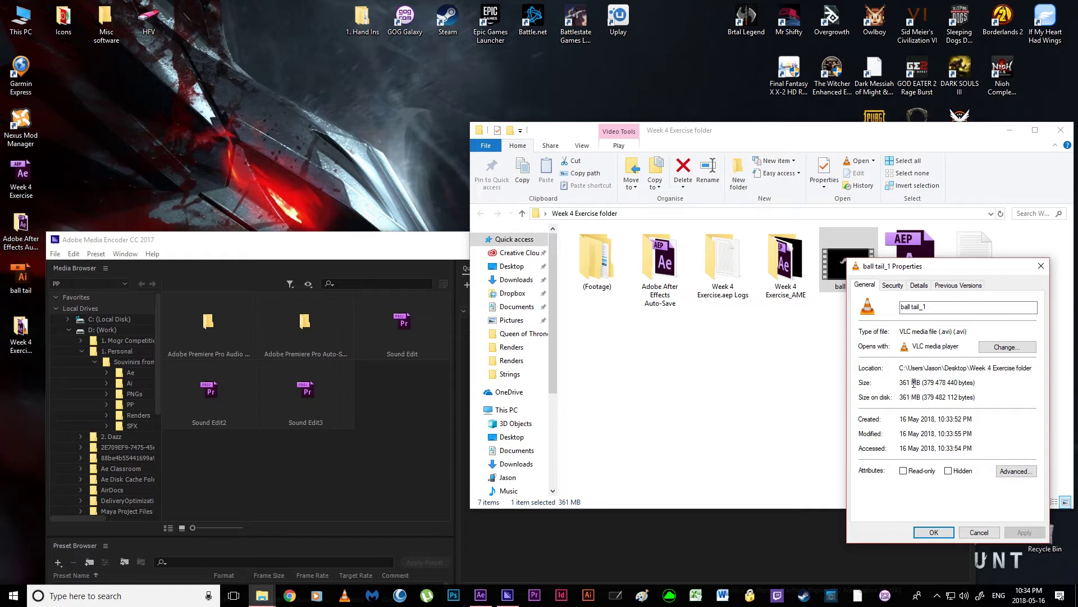
Switch to After Effects and scrub the ball tail composition's timeline to 0:00:04:06, then minimize the program.
left_click(480, 596)
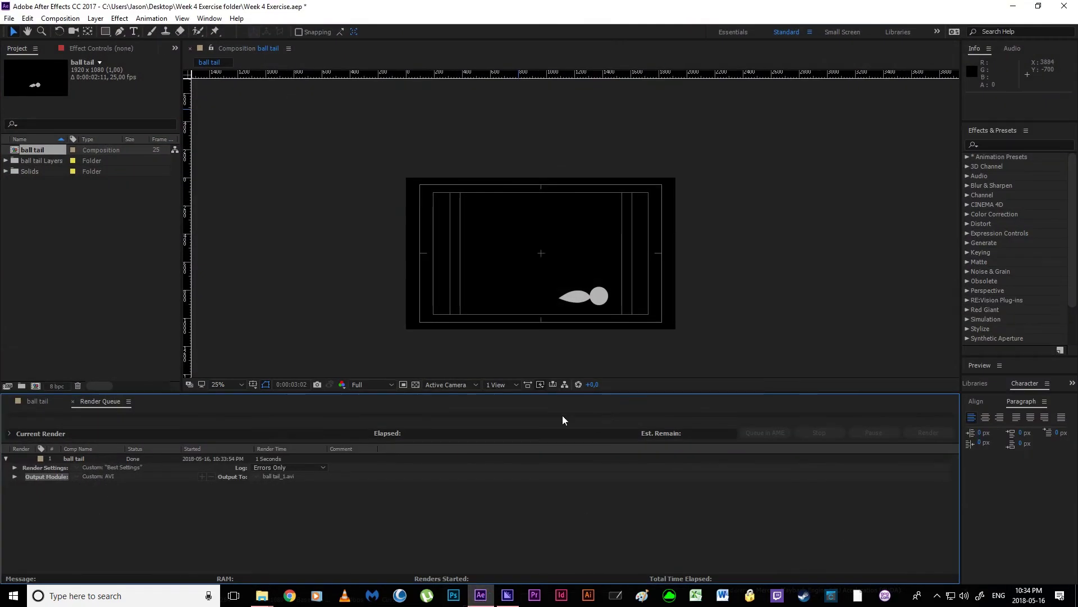
left_click(48, 402)
left_click_drag(461, 422, 841, 469)
left_click_drag(649, 463, 756, 470)
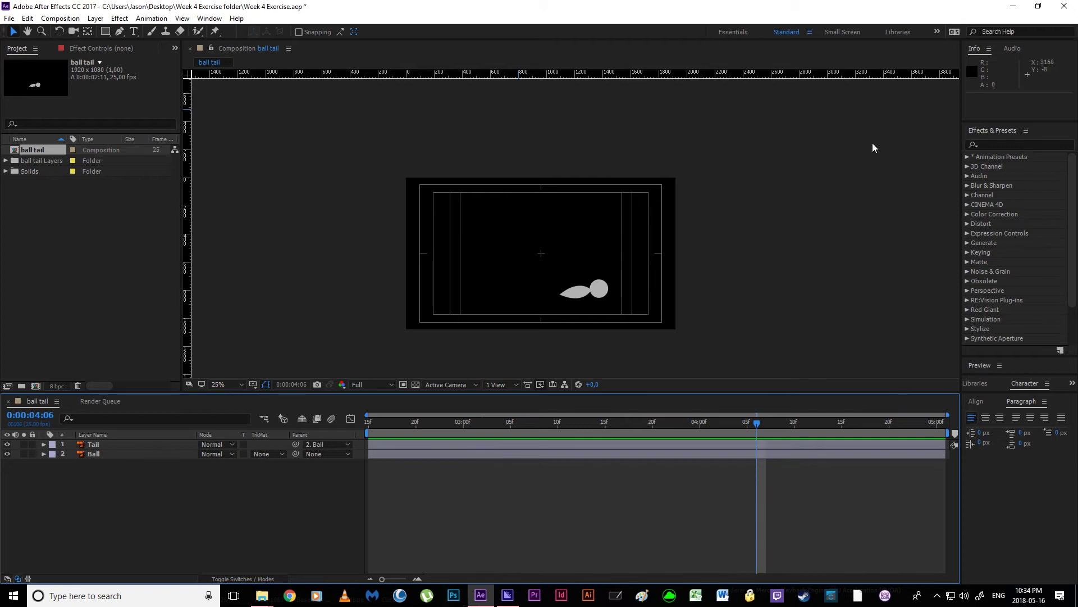
left_click(1013, 6)
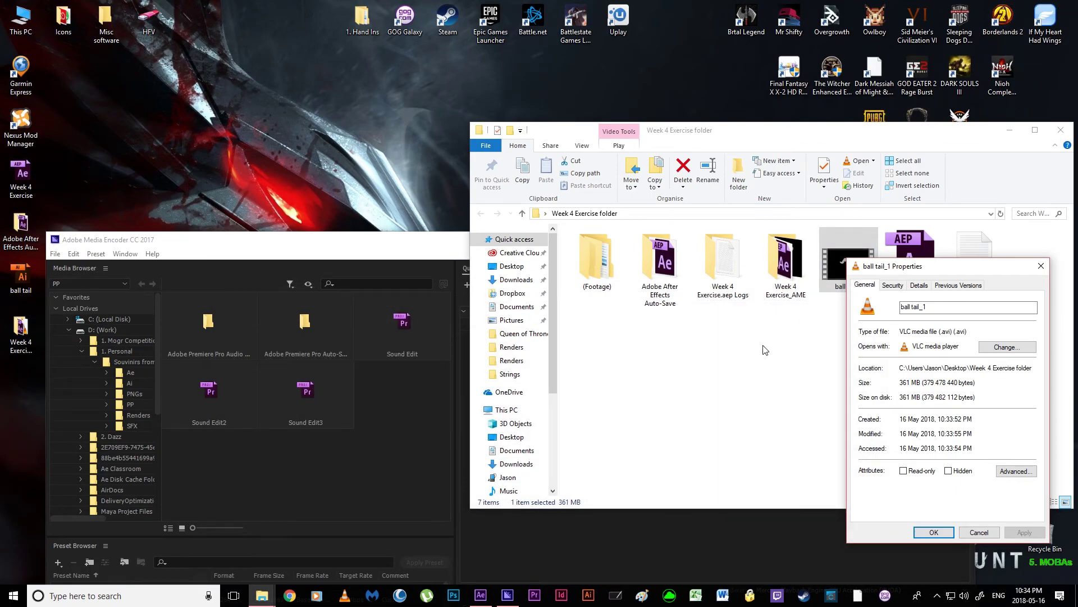
Add ball tail_1.avi from the Week 4 Exercise folder to the Media Encoder queue as a separate source.
left_click(462, 250)
left_click_drag(443, 241, 418, 40)
left_click(970, 133)
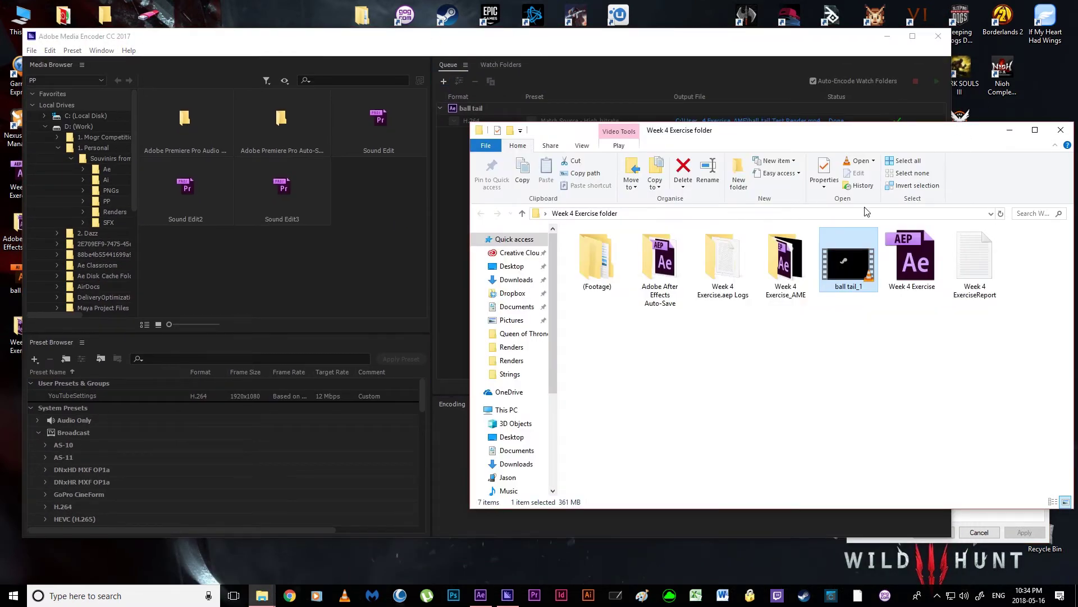
left_click_drag(831, 138, 630, 375)
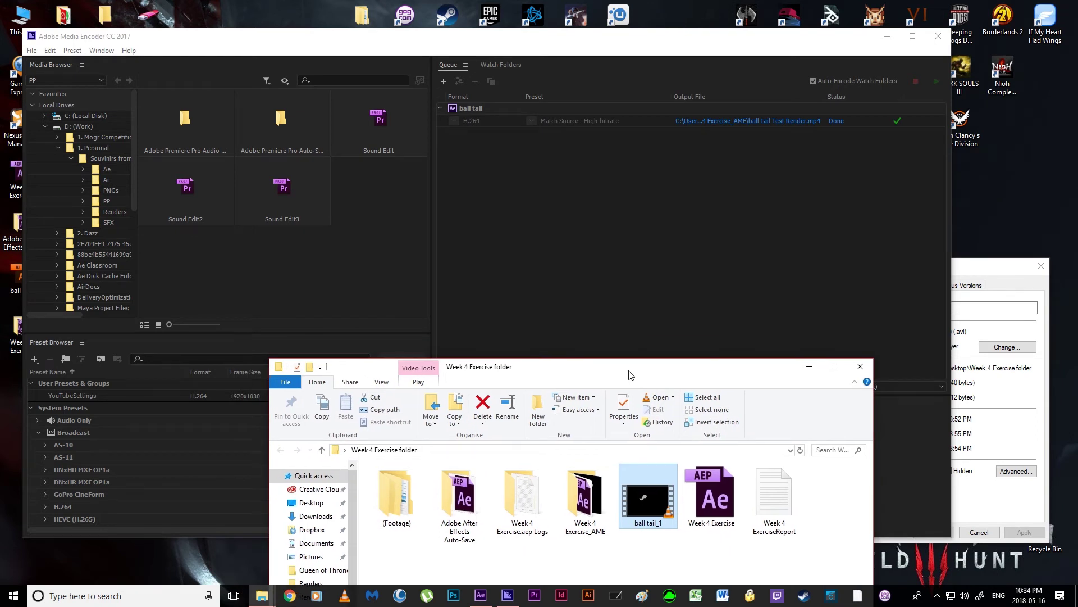
left_click_drag(646, 501, 545, 245)
left_click_drag(578, 368, 562, 426)
left_click_drag(632, 557, 854, 367)
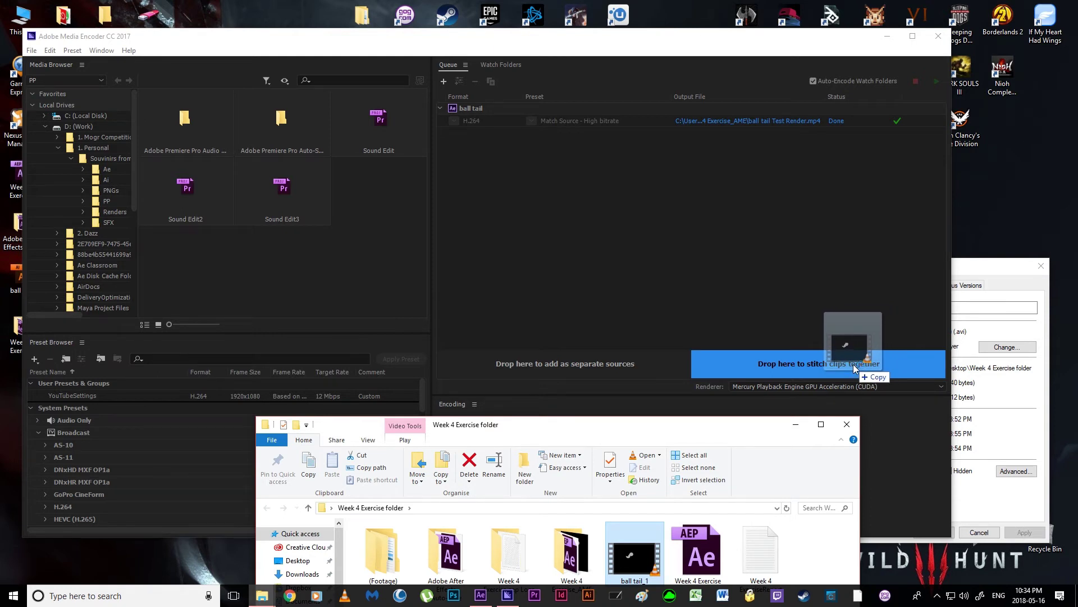
left_click_drag(853, 366, 598, 357)
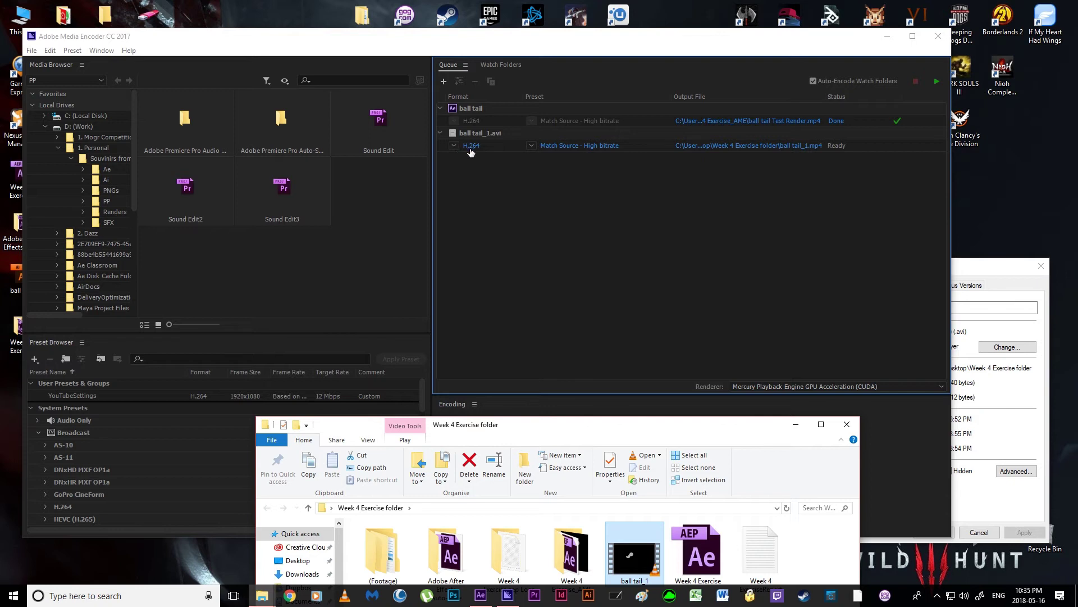
Set the H.264 preset of the queued ball tail_1.avi to HD 1080p 25.
left_click(549, 146)
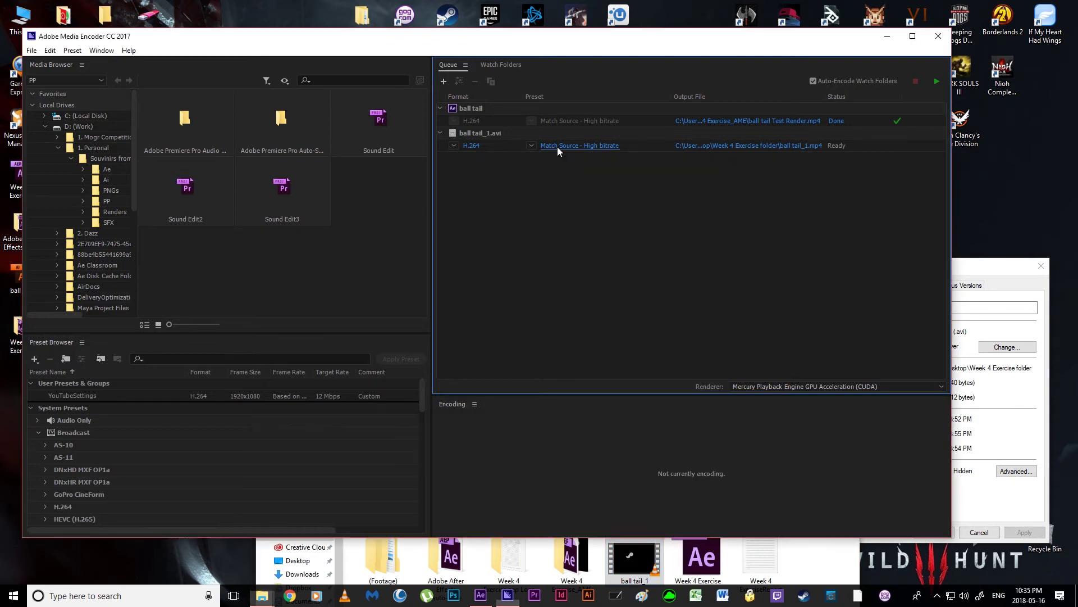
left_click(878, 59)
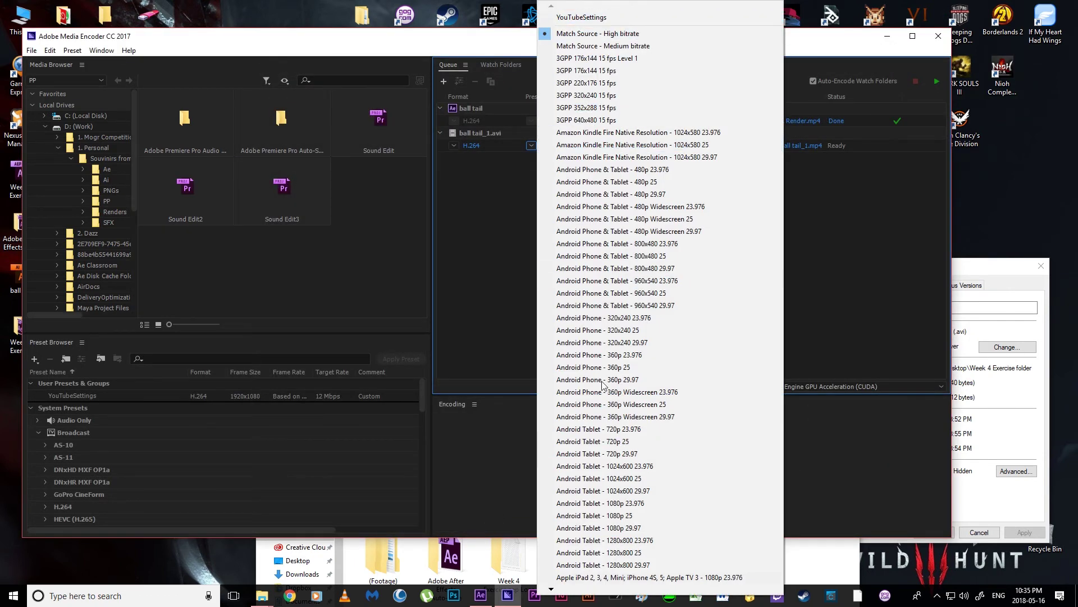
scroll(576, 24, "up", 8)
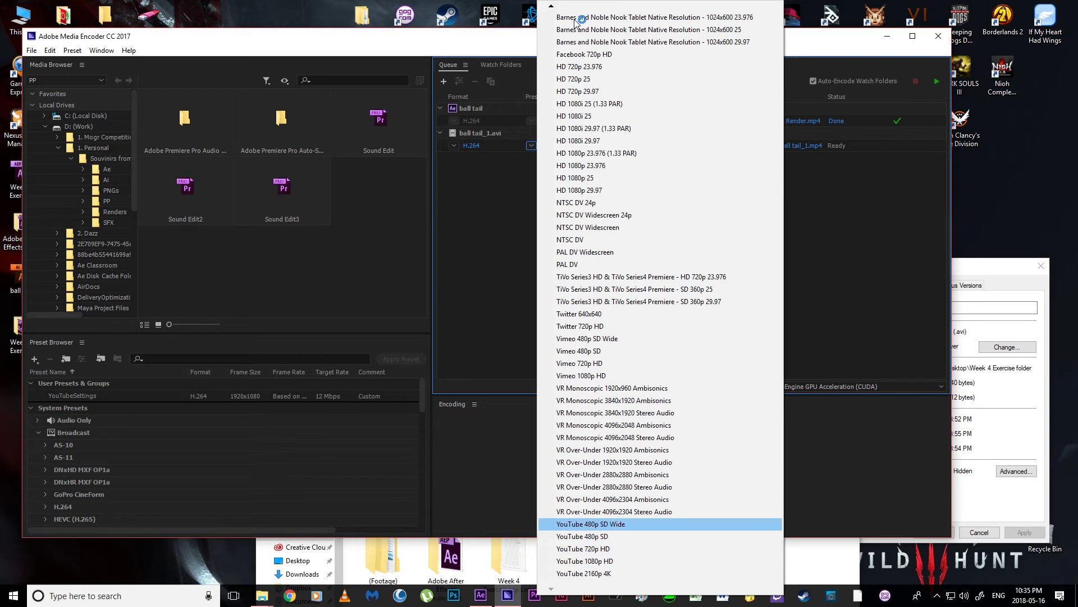
left_click(587, 179)
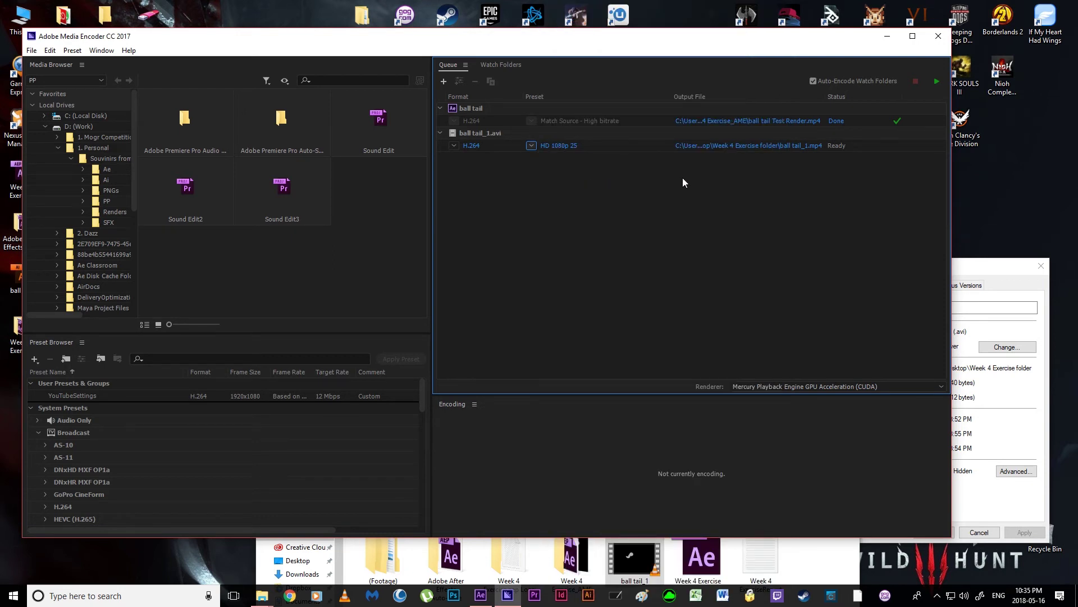
Name the output file ball tail_1_rerender in the Week 4 Exercise folder and start encoding the queue.
left_click(714, 147)
left_click(165, 303)
type("_rerender")
key("Return")
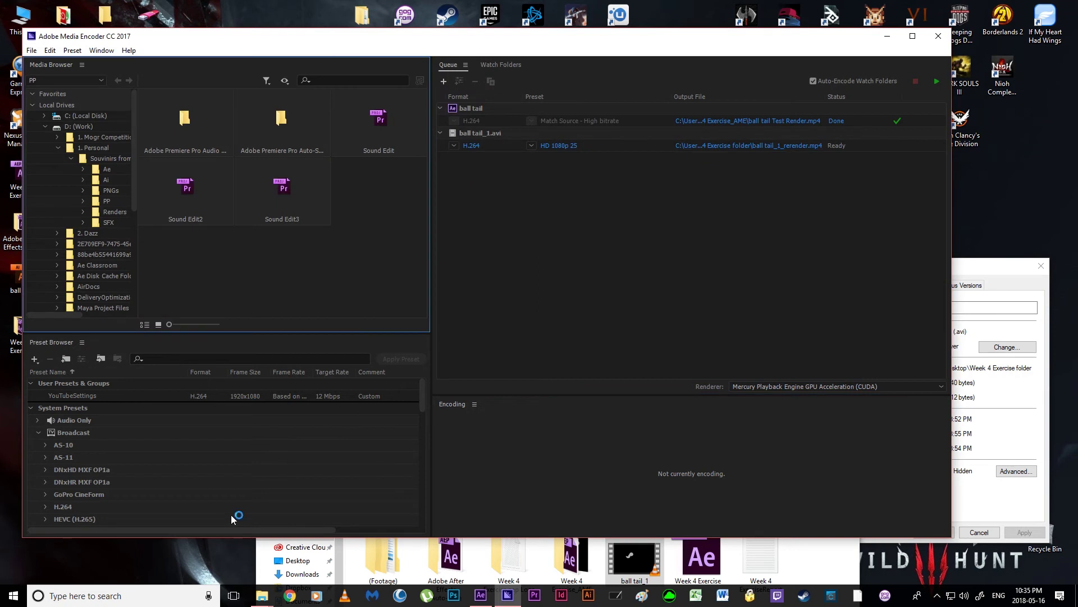
left_click(936, 81)
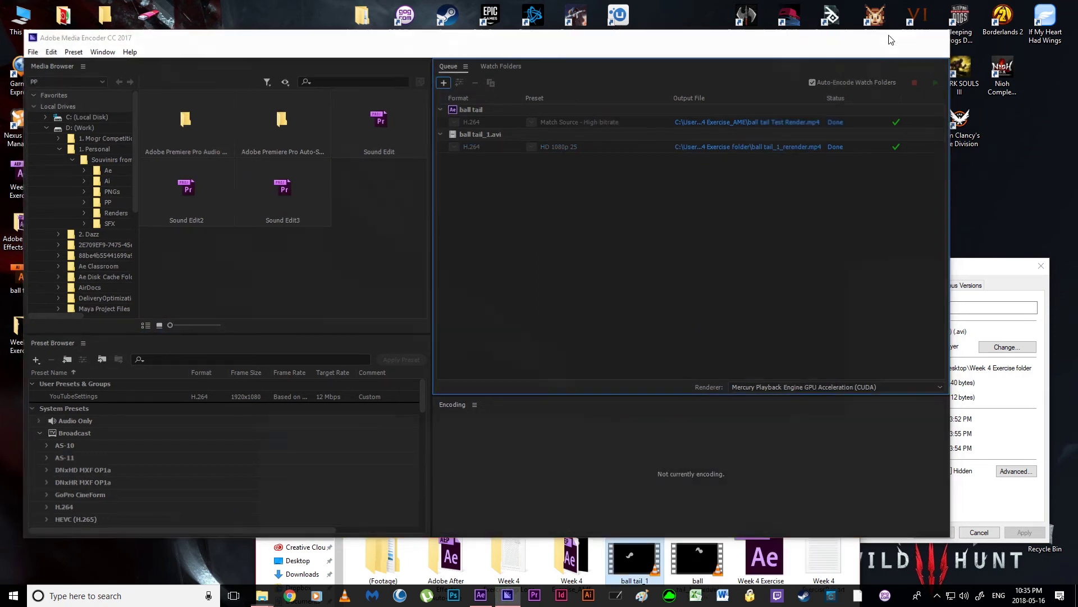
Minimize Media Encoder, check the file size in the properties of the original ball tail_1 video and close them.
left_click(887, 36)
left_click_drag(629, 425, 570, 111)
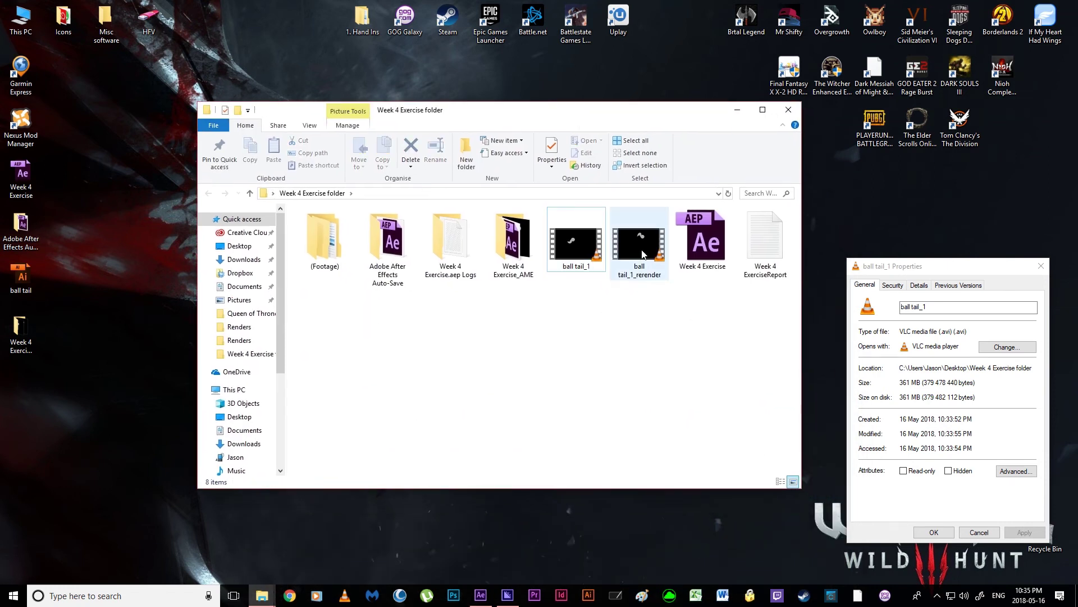
right_click(577, 237)
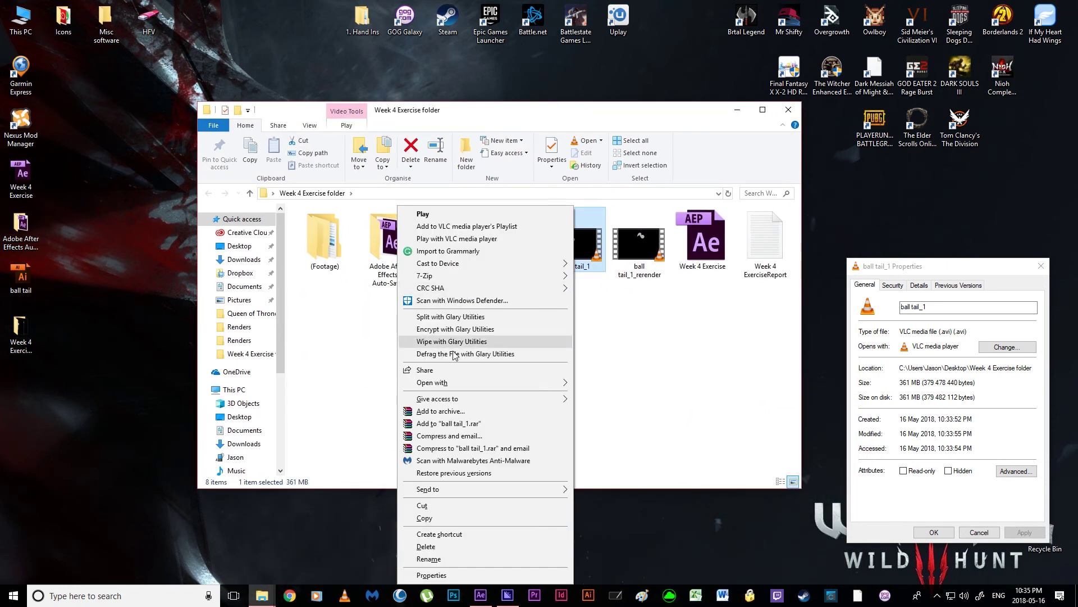
left_click(431, 575)
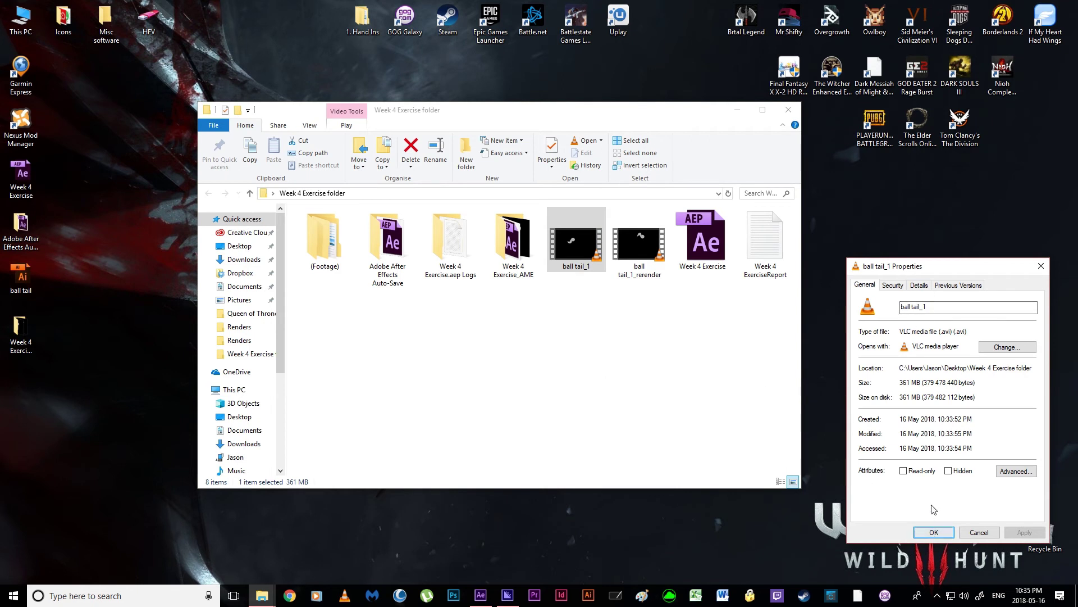
left_click(932, 531)
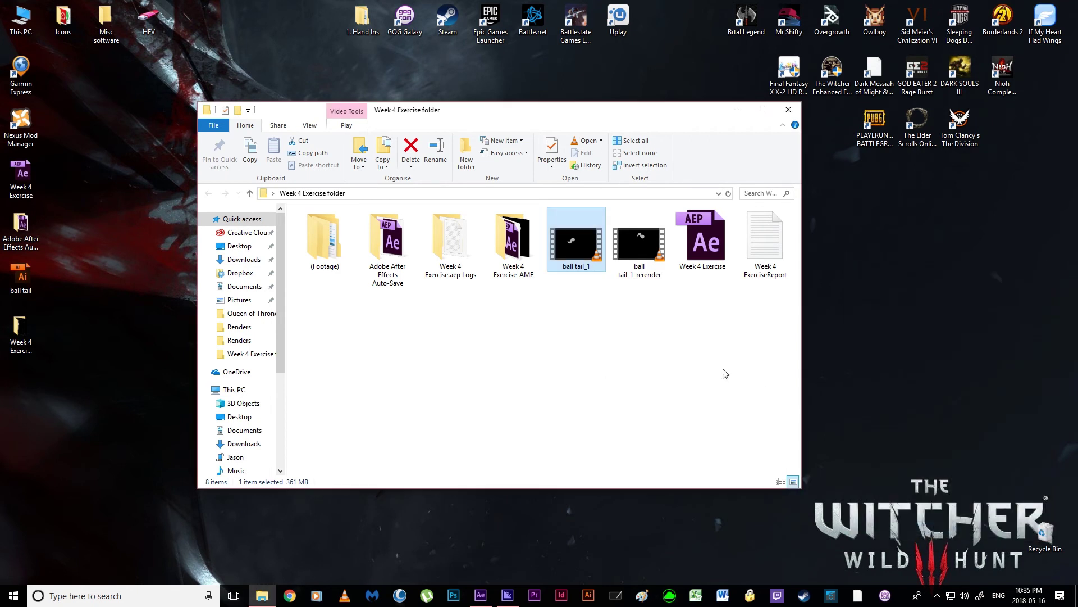
Open the properties of the ball tail_1_rerender video and examine its file size.
left_click(643, 240)
right_click(644, 241)
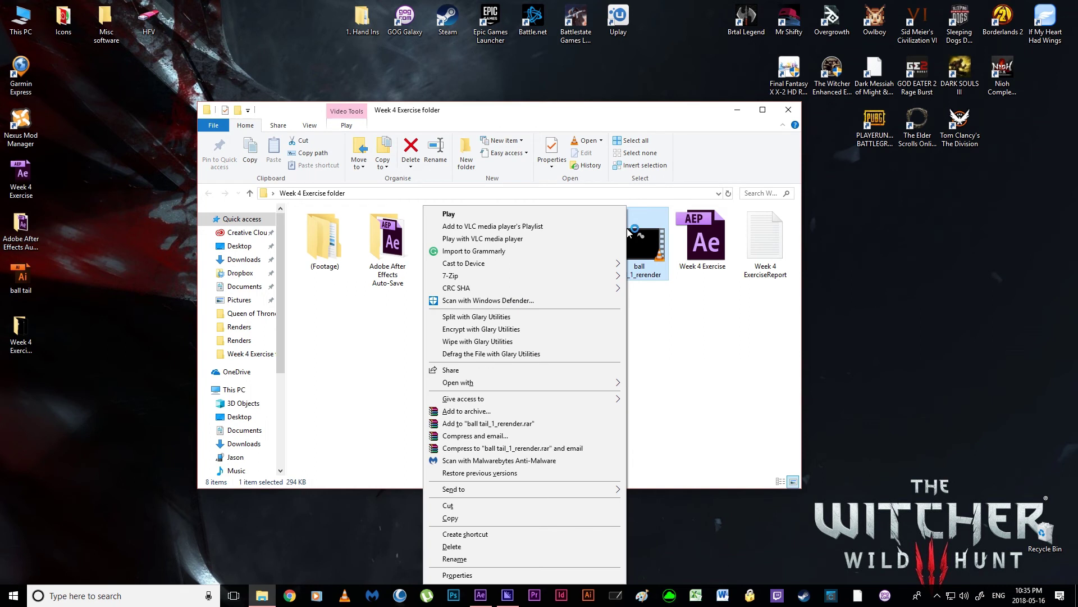
left_click(481, 578)
left_click_drag(684, 353, 744, 353)
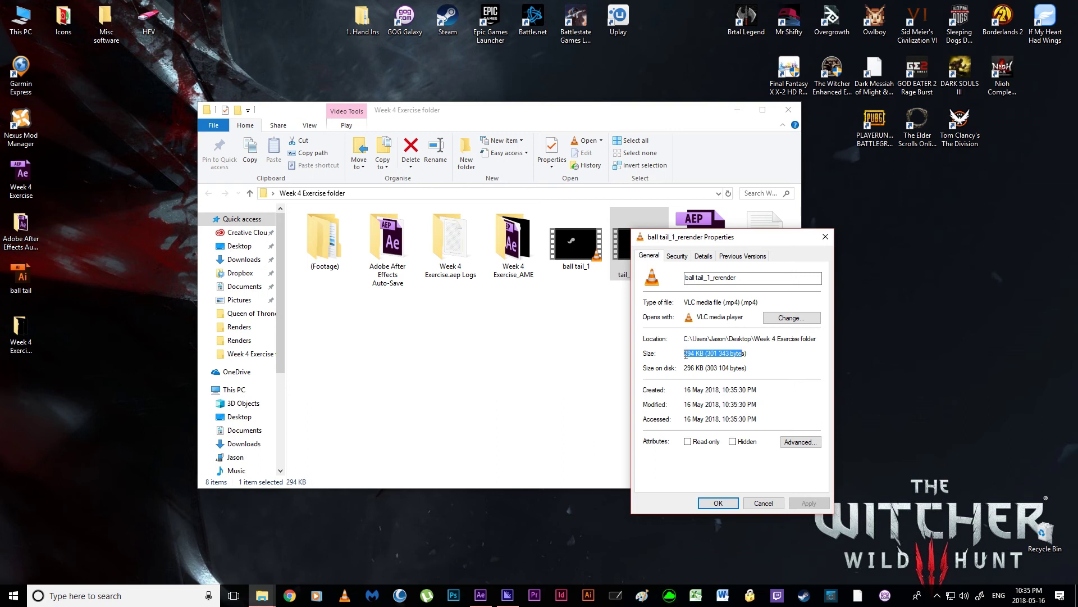
left_click(527, 341)
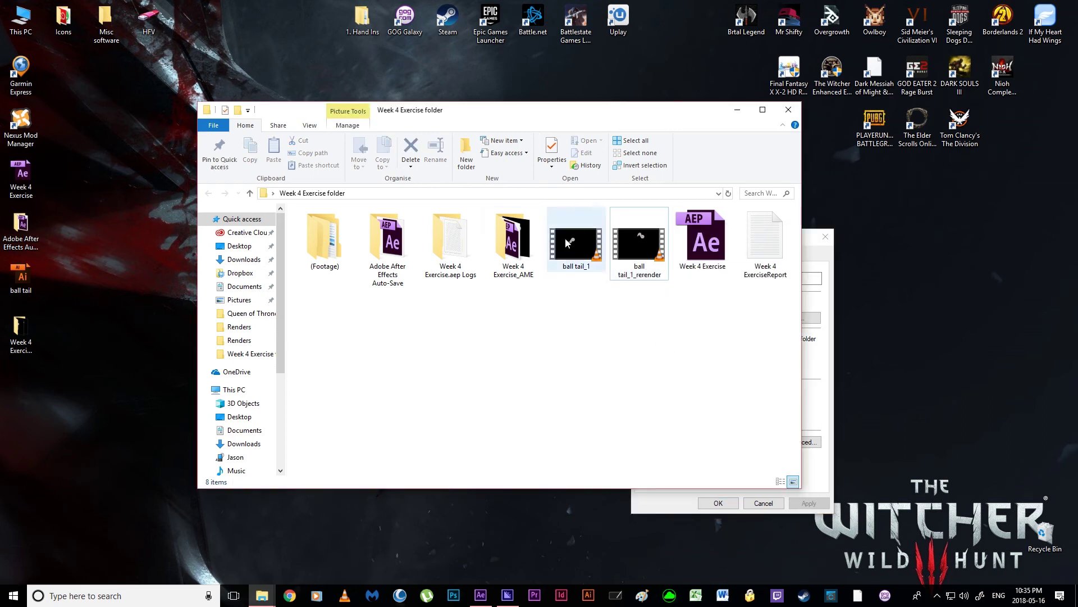
Compare the file details of ball tail_1 and ball tail_1_rerender in the Week 4 Exercise folder.
left_click(569, 243)
left_click(575, 341)
left_click(570, 266)
left_click(580, 315)
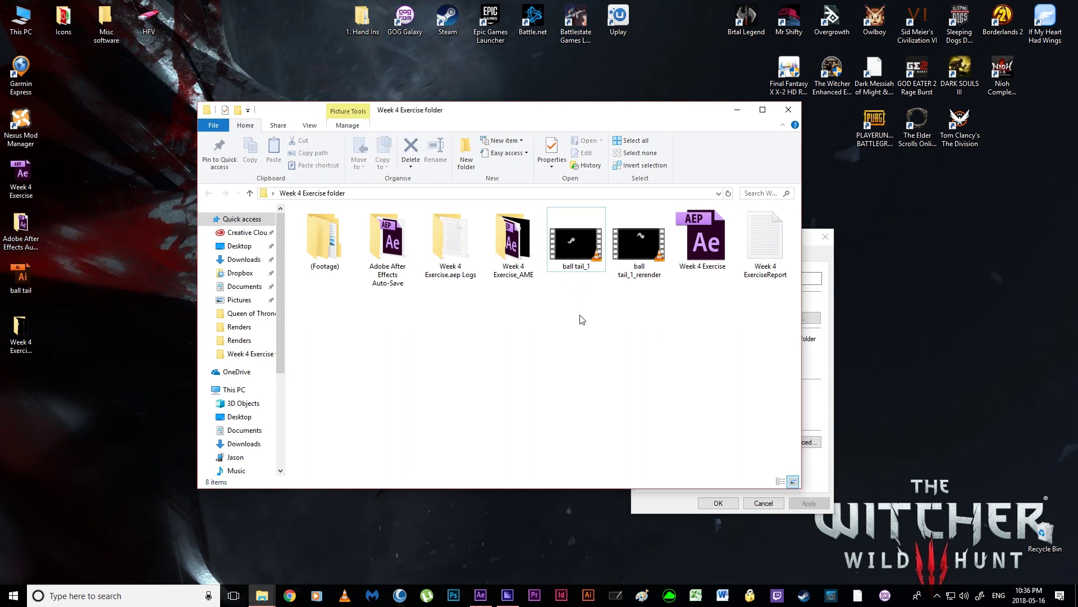
left_click(576, 242)
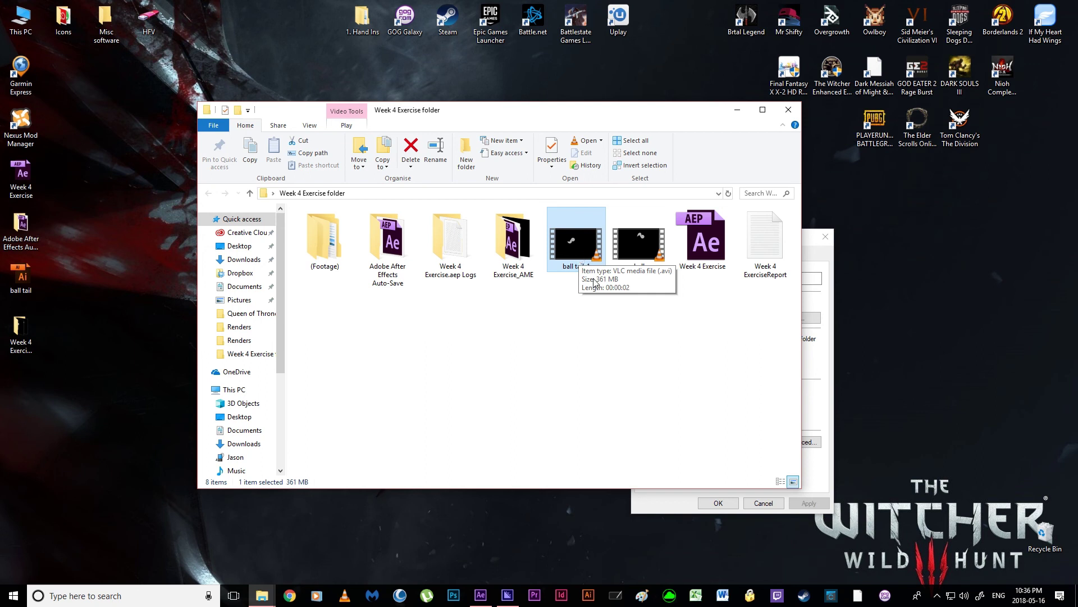
left_click(645, 359)
left_click(641, 284)
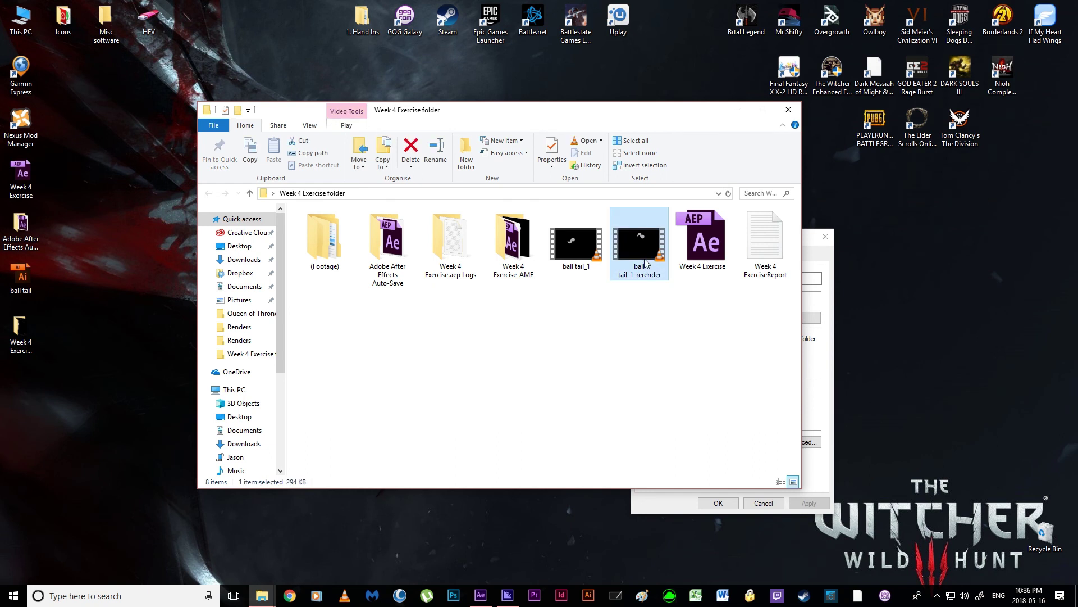
left_click(633, 349)
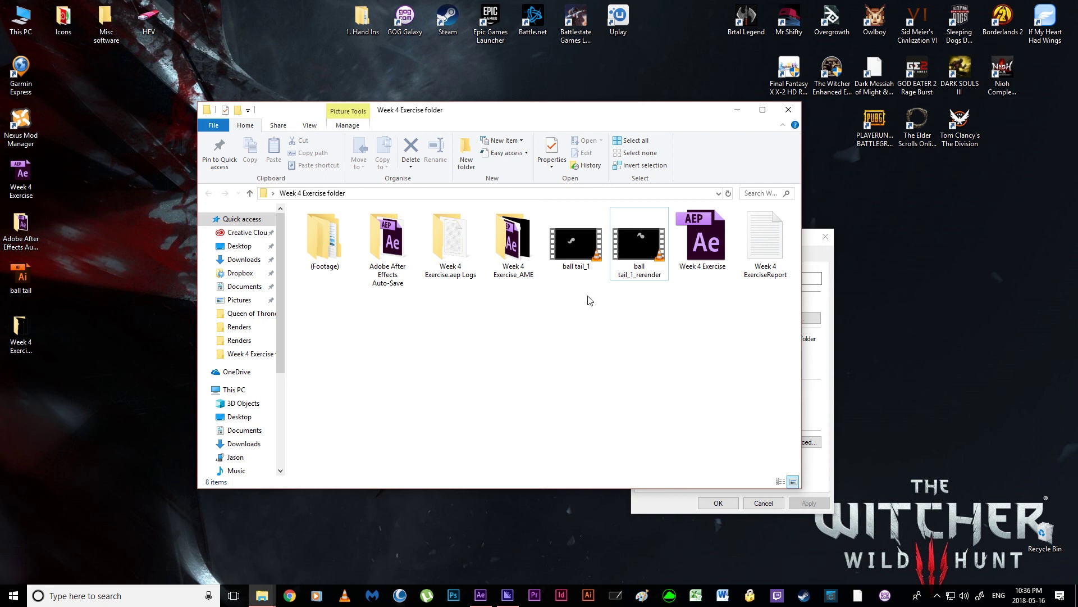
Switch to After Effects and scrub the ball tail composition's timeline to 0:00:04:05.
left_click(510, 595)
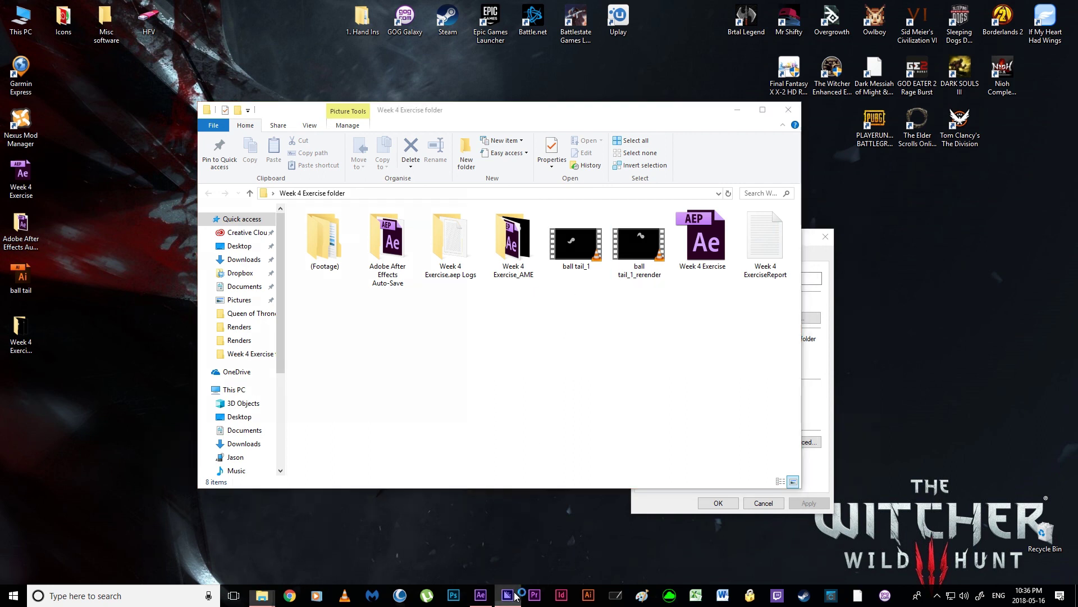
left_click(481, 596)
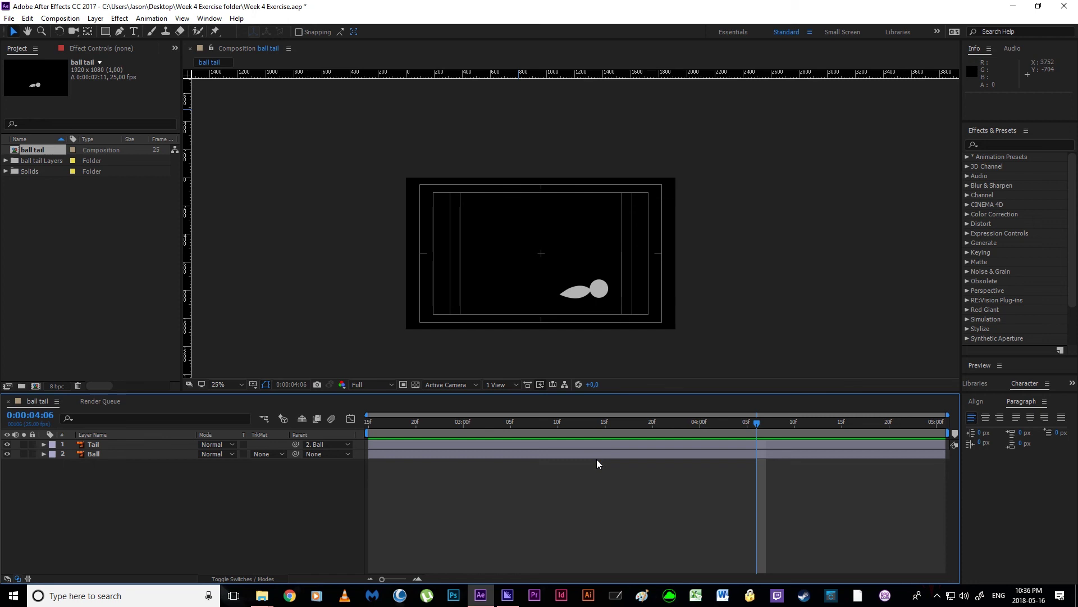
left_click_drag(756, 425, 746, 429)
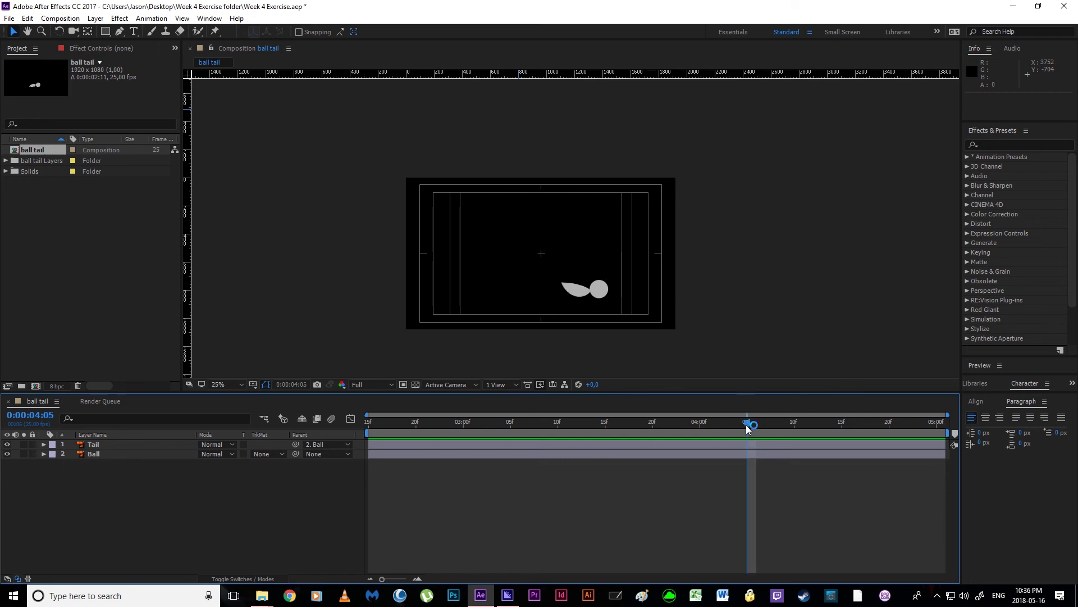